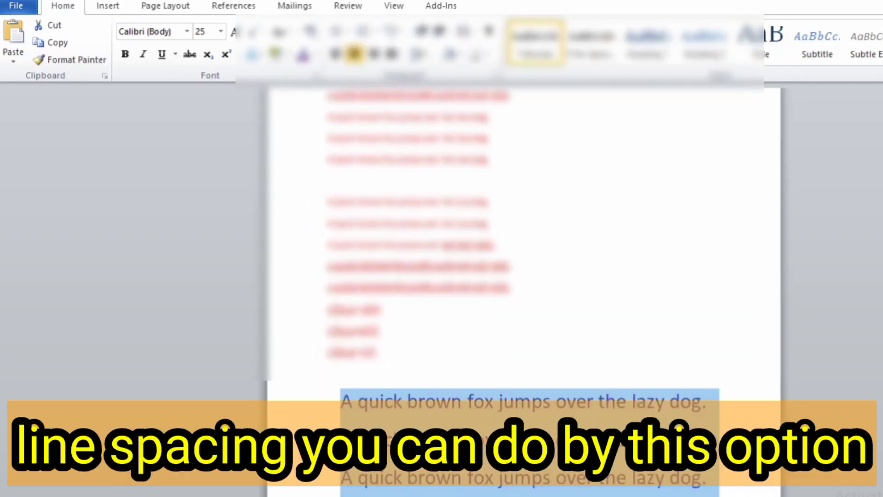
Step: Try progressively wider line spacing on the fox lines, ending at 3.0
scroll(525, 276, up, 3)
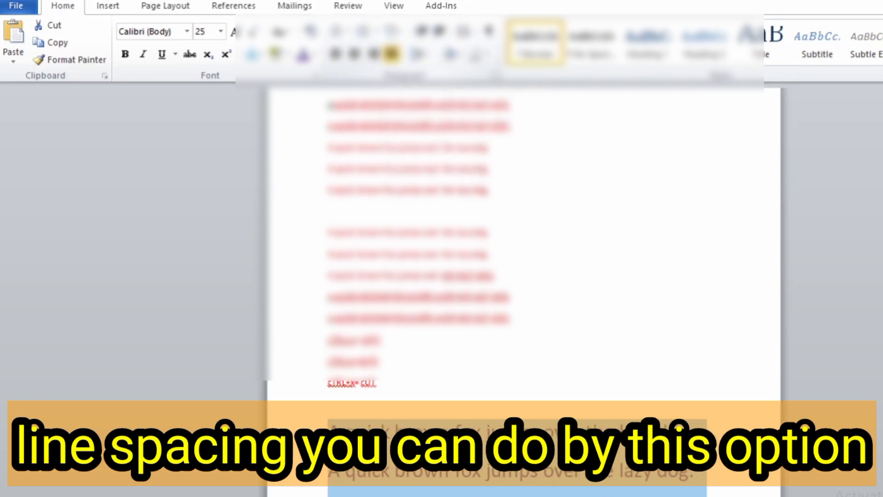
scroll(525, 276, down, 2)
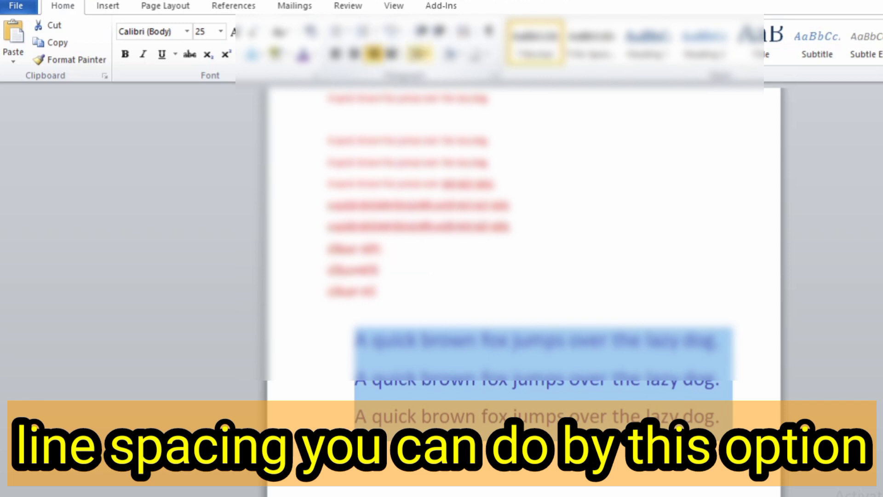
click(419, 54)
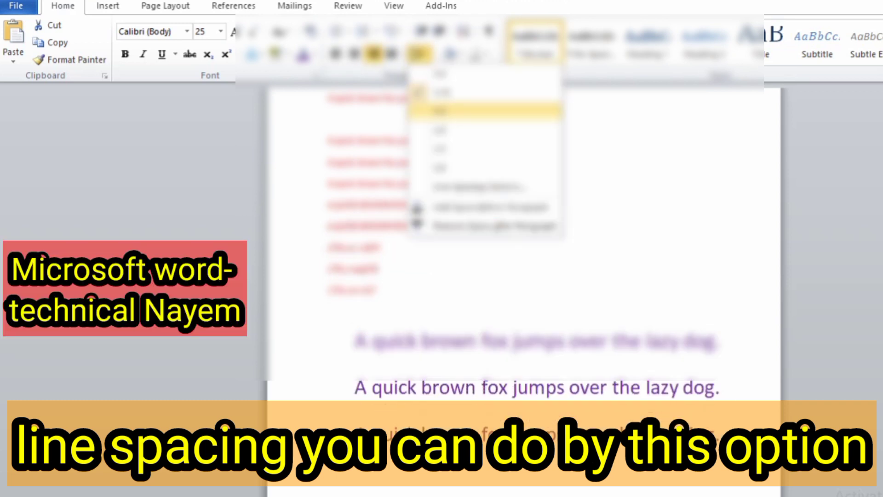
click(440, 111)
click(418, 54)
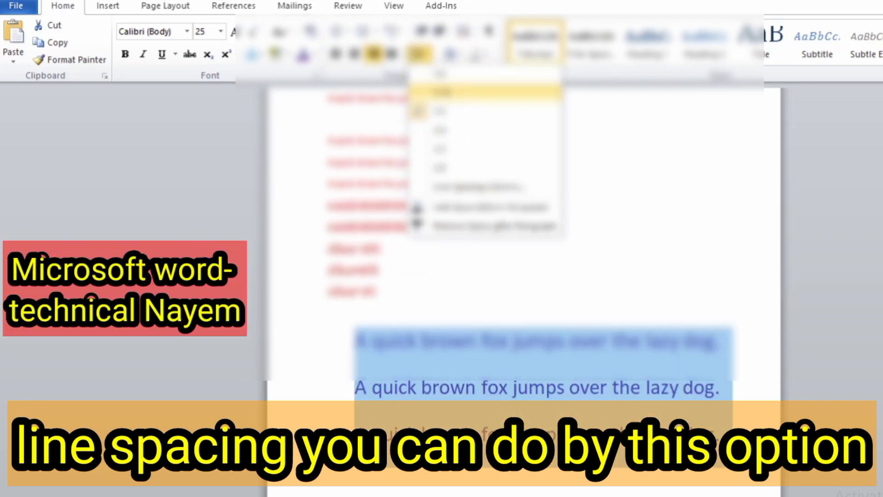
click(440, 148)
click(418, 54)
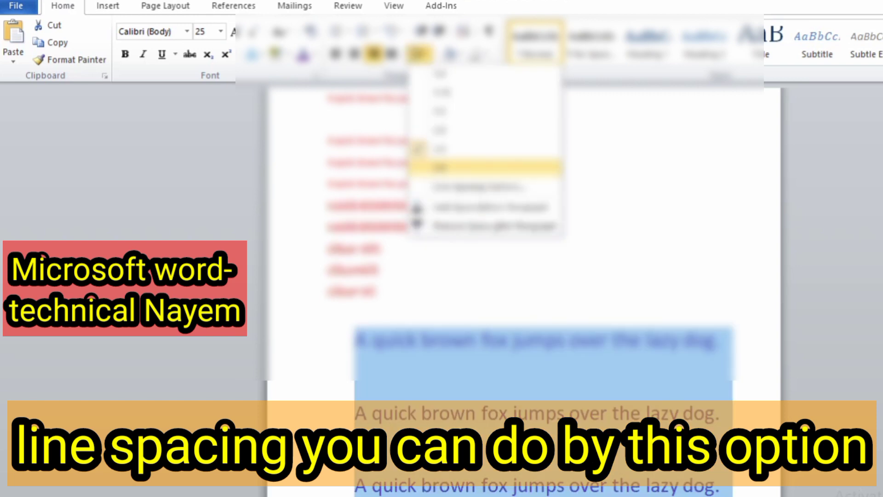
click(440, 167)
Step: Remove the space after each fox paragraph
scroll(524, 230, down, 3)
scroll(525, 230, down, 3)
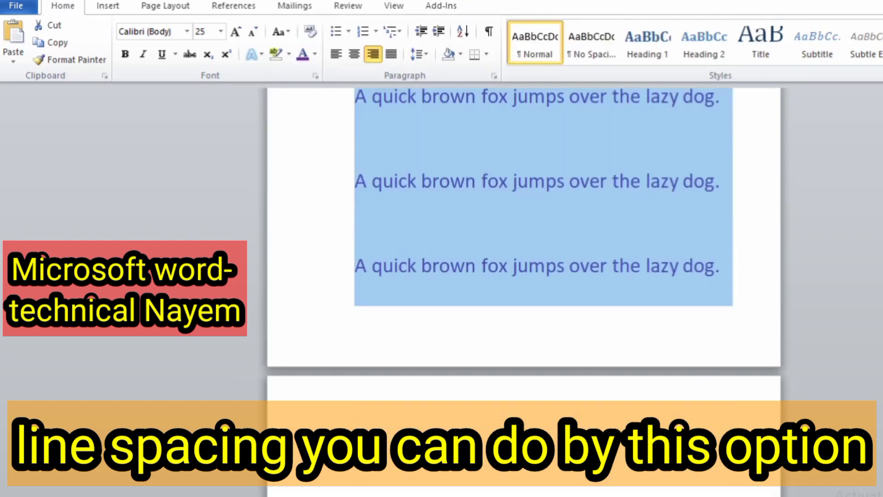
scroll(524, 230, down, 3)
scroll(524, 276, up, 3)
scroll(524, 276, up, 3)
scroll(525, 276, up, 2)
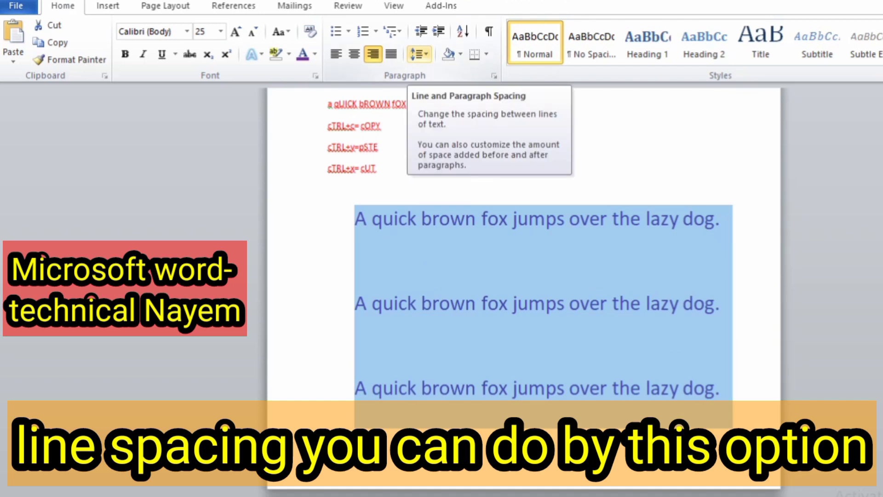
click(416, 54)
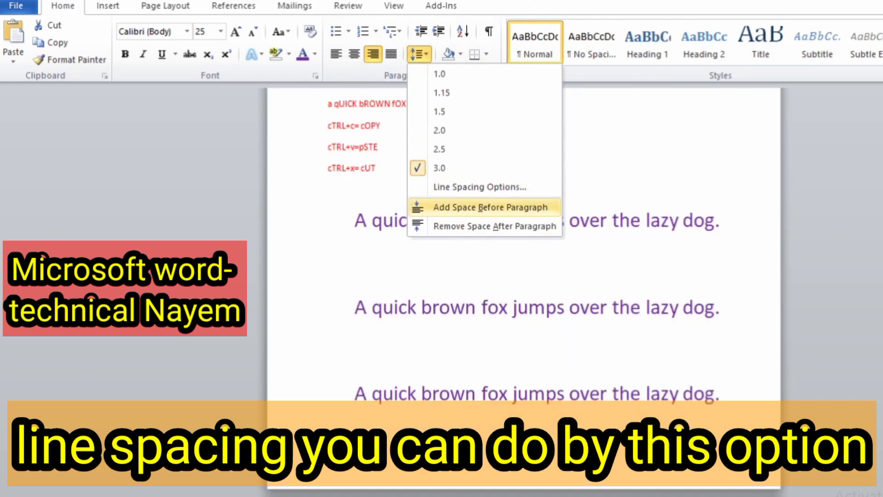
click(483, 226)
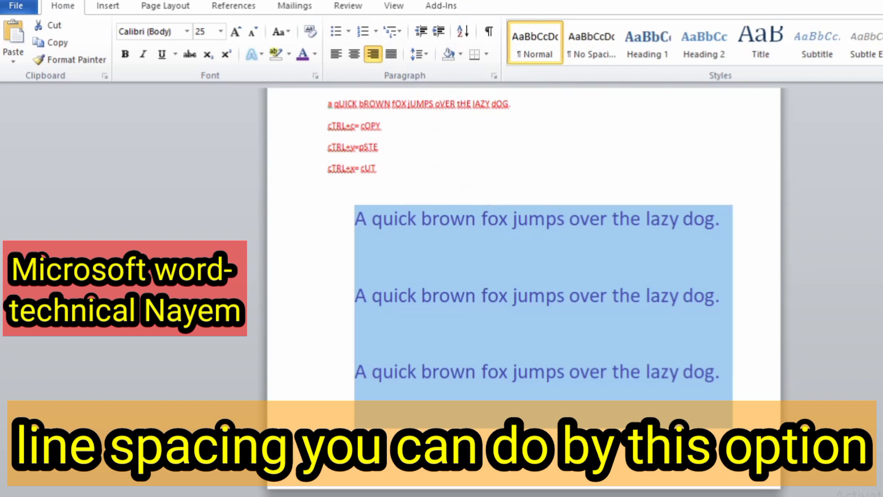
Step: Return the fox lines to 1.0 spacing and bring up the Paragraph dialog
click(418, 54)
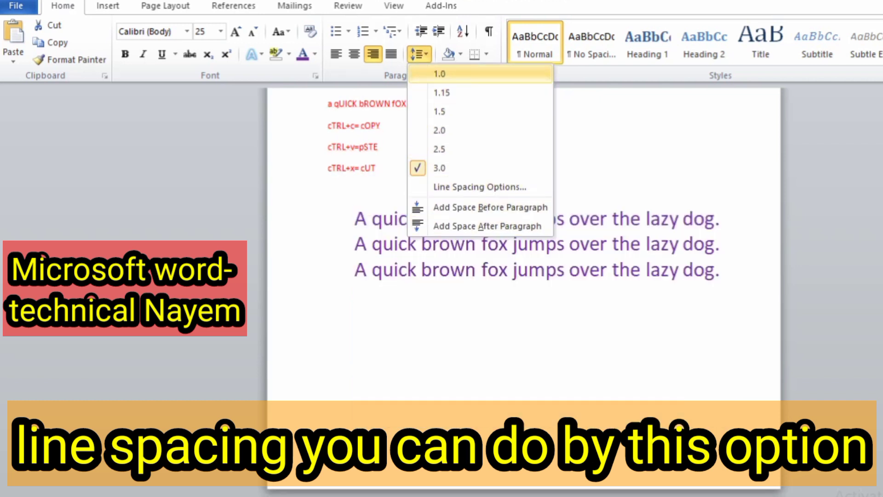
click(439, 74)
click(417, 54)
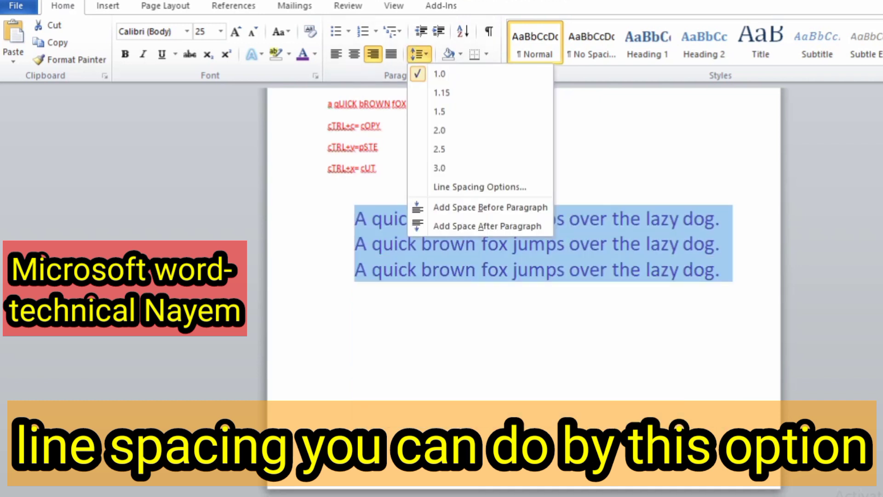
click(480, 187)
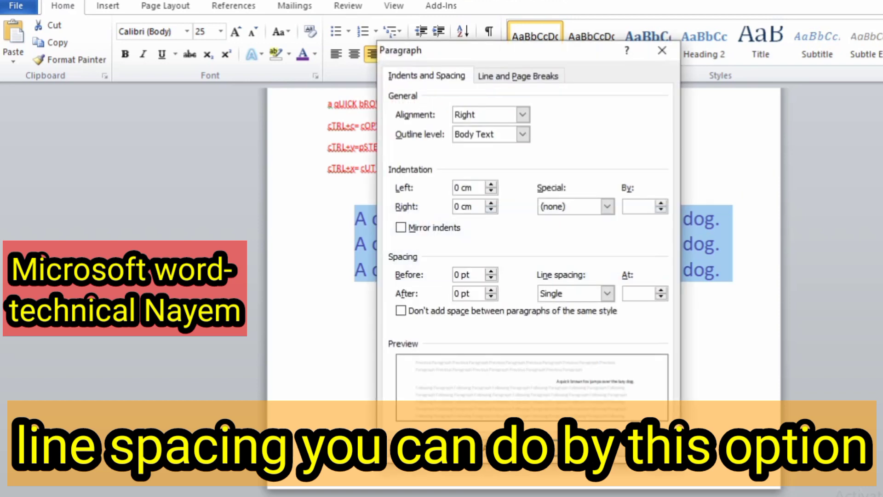
Step: Apply 0.5 line spacing and add space before each fox line
text(0.)
text(5)
key(Return)
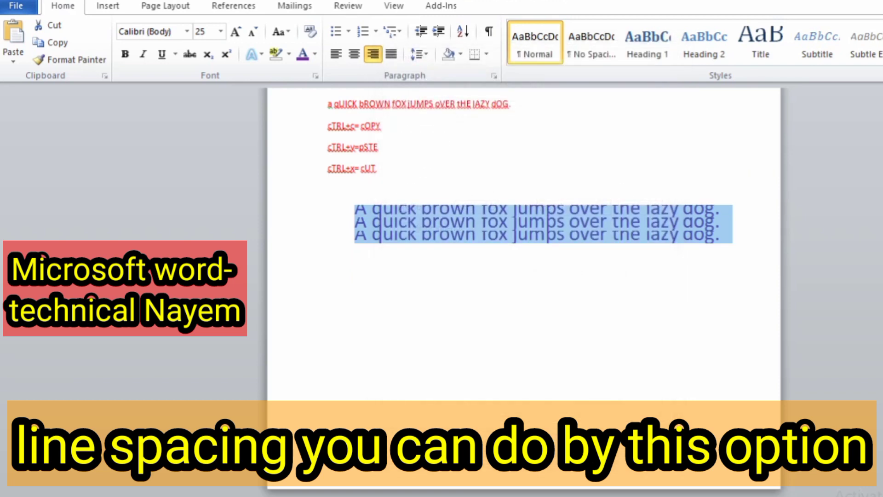
scroll(524, 248, up, 3)
scroll(525, 248, down, 2)
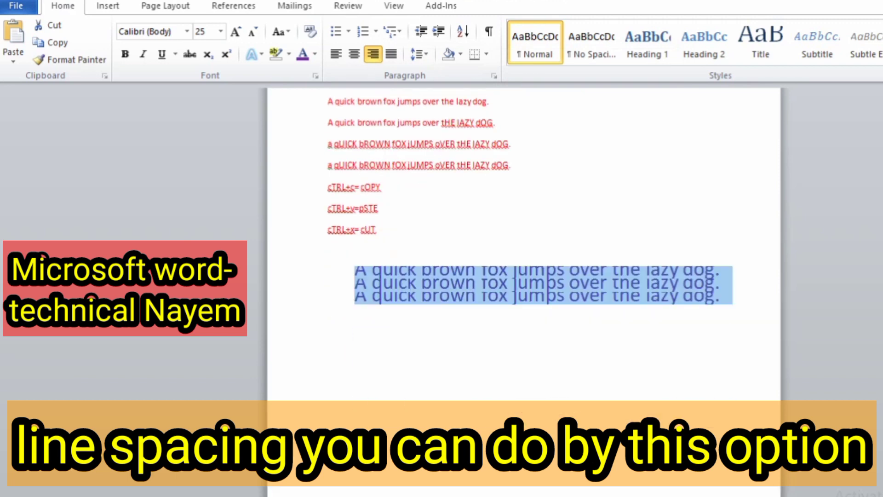
click(419, 54)
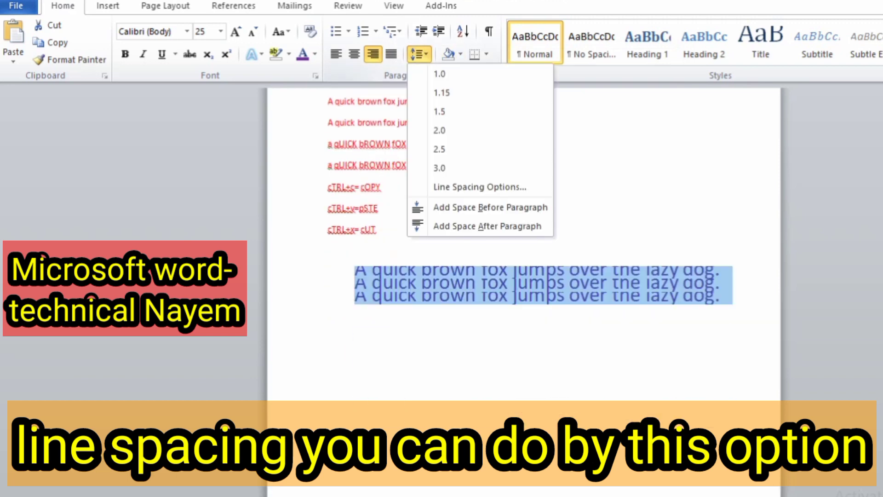
click(488, 208)
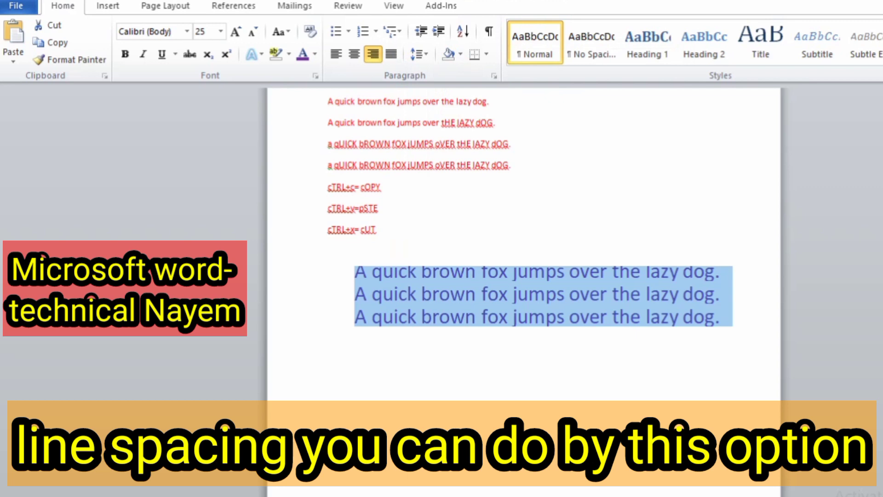
Step: Change the fox lines' line spacing to 0.8 multiple in the Paragraph dialog
click(419, 54)
click(464, 186)
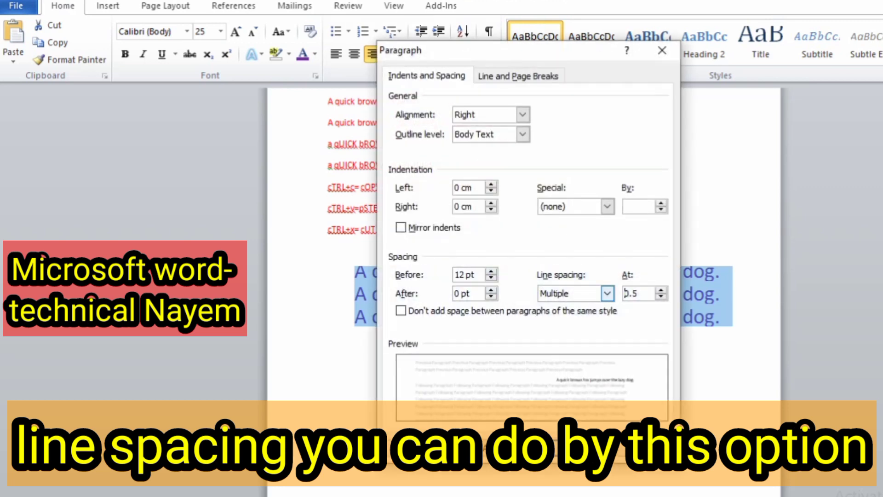
drag(637, 293, 624, 293)
text(0)
text(.8)
key(Return)
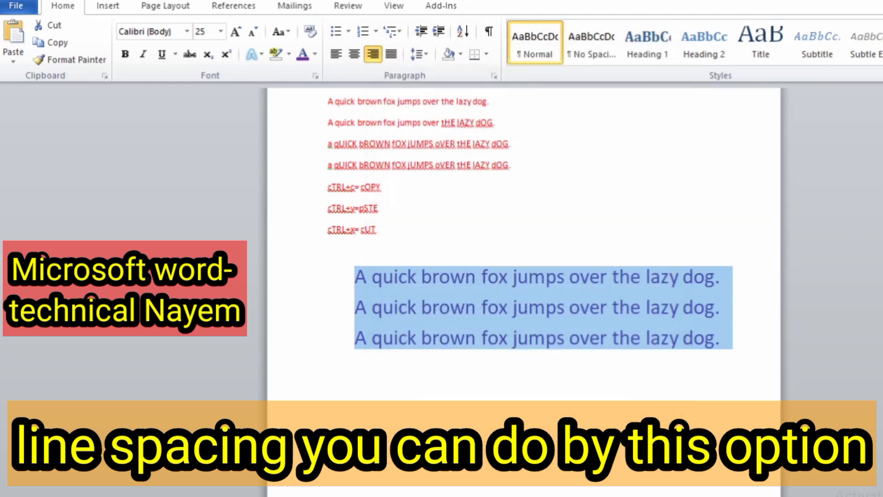
click(419, 54)
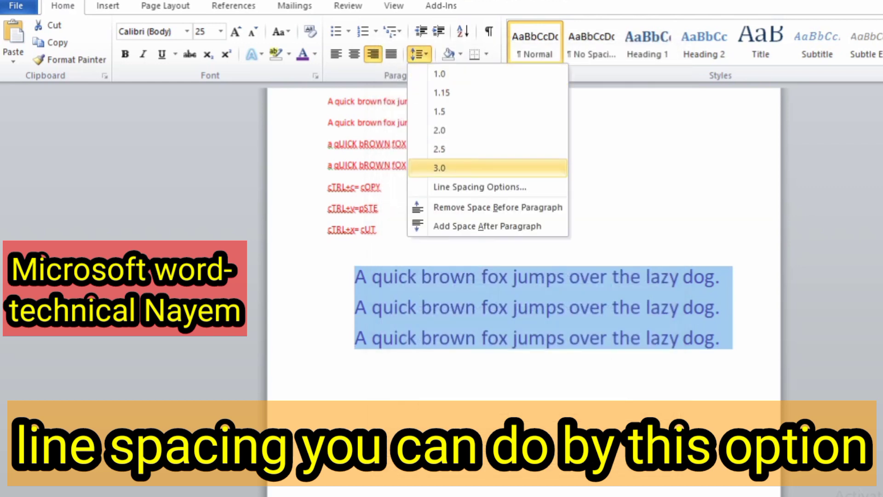
Step: Remove space before the fox lines and tick 'Don't add space between paragraphs of the same style'
click(497, 207)
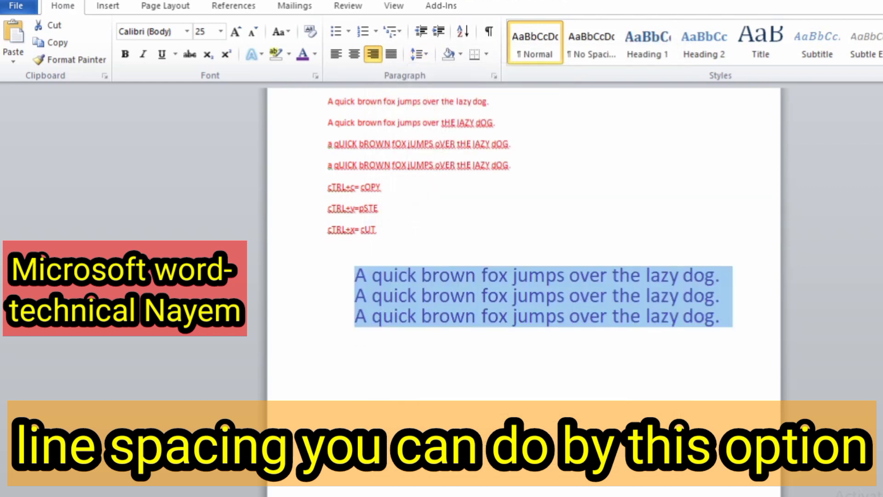
click(419, 53)
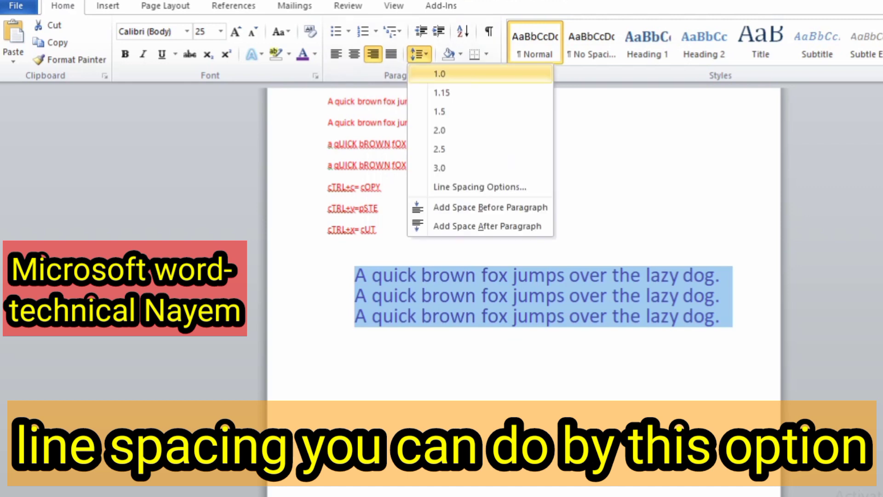
click(479, 187)
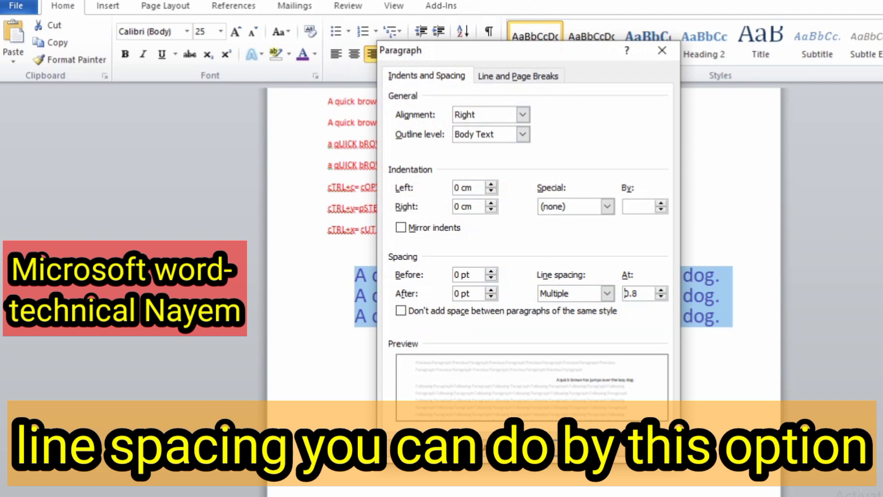
click(400, 311)
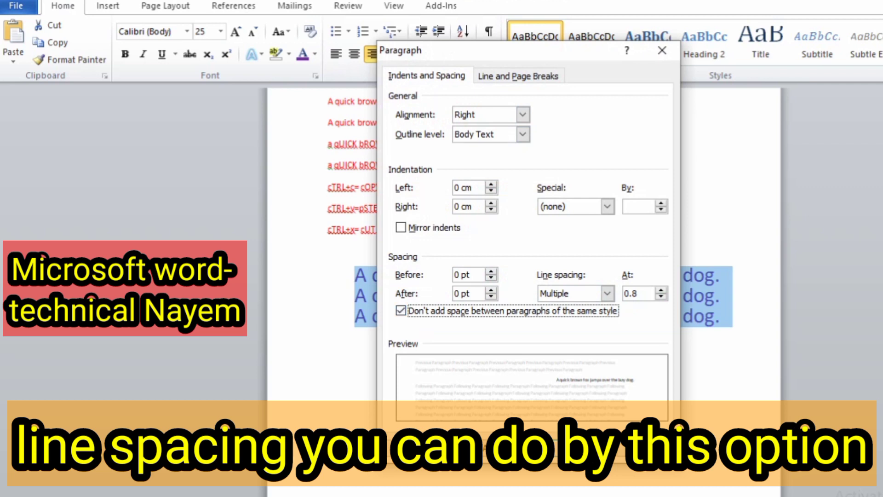
key(Return)
Step: Turn on Mirror indents for the fox paragraphs
click(419, 54)
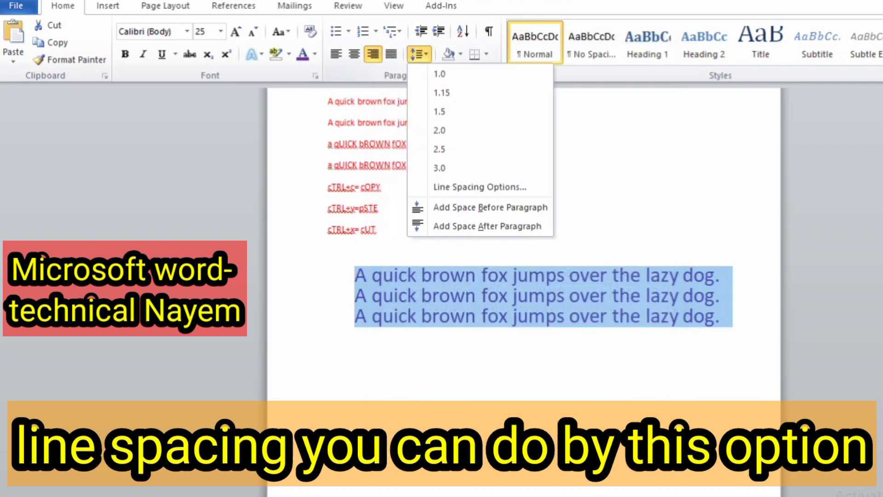
click(480, 187)
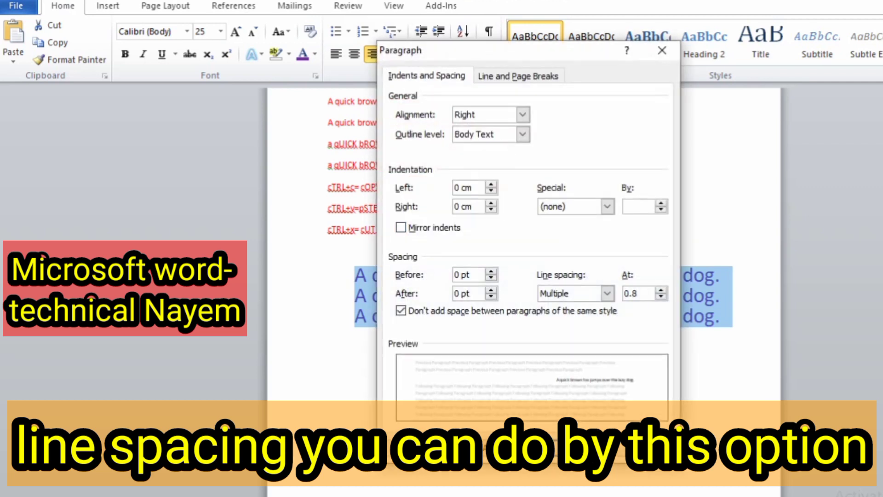
key(alt+m)
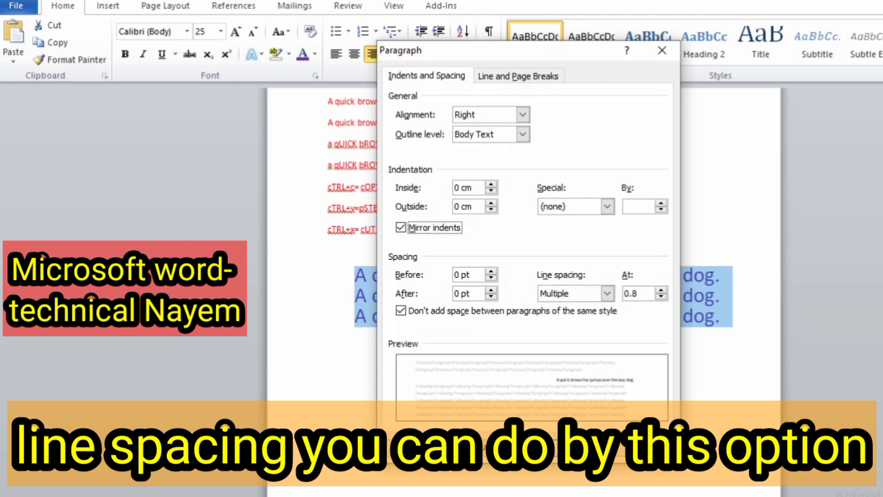
key(Escape)
click(418, 54)
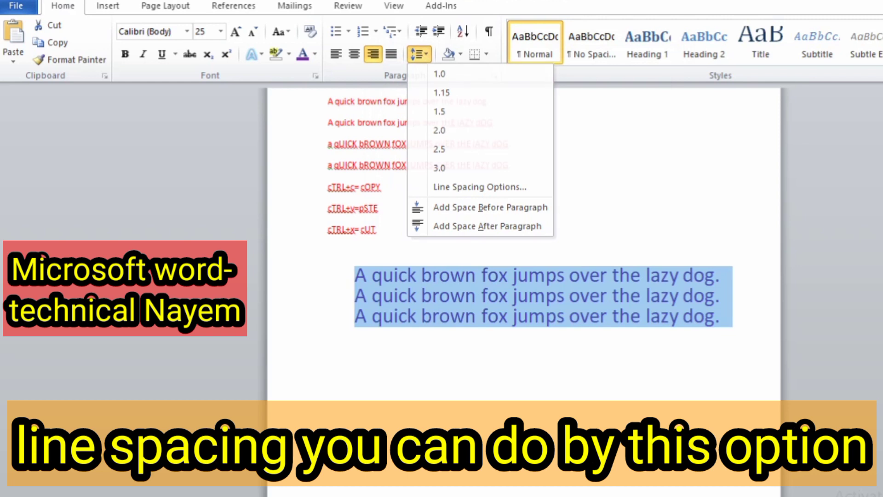
Step: Centre the fox paragraphs through the Paragraph dialog's alignment setting
click(418, 54)
click(418, 54)
click(479, 187)
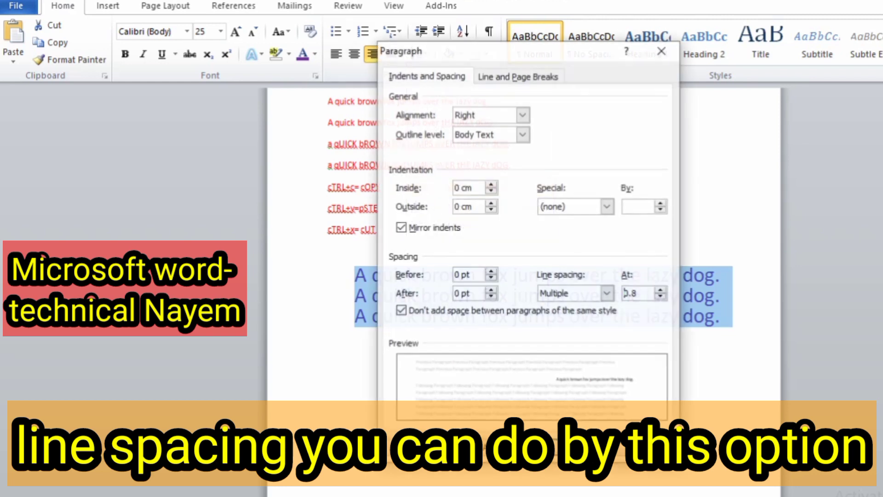
click(522, 115)
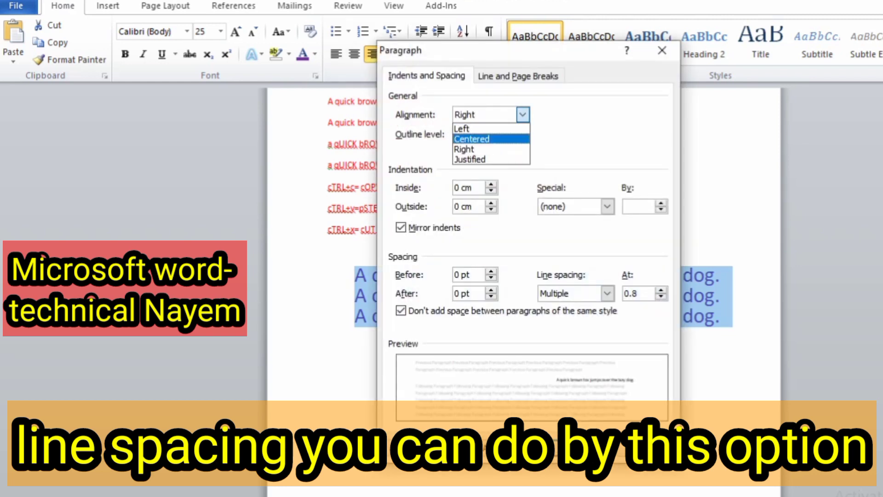
key(Return)
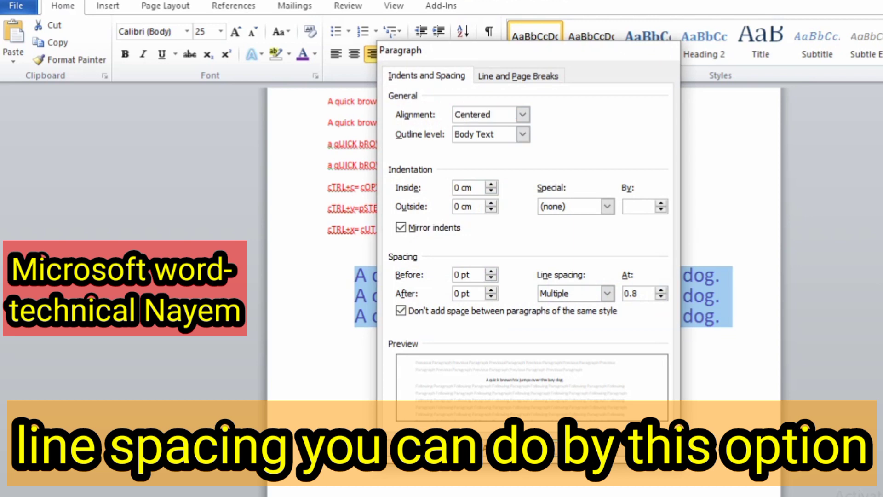
key(Return)
Step: Set the fox lines to 1.0 spacing with a 1.27 cm first-line indent
click(419, 54)
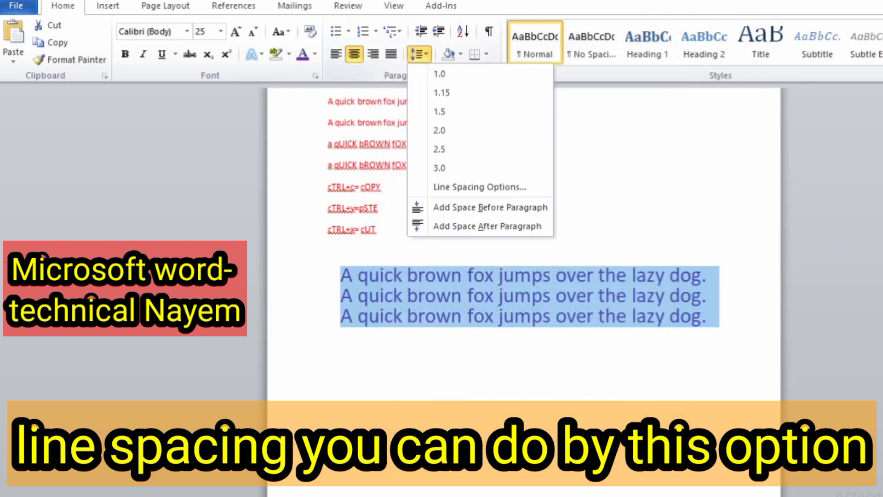
click(439, 74)
click(418, 54)
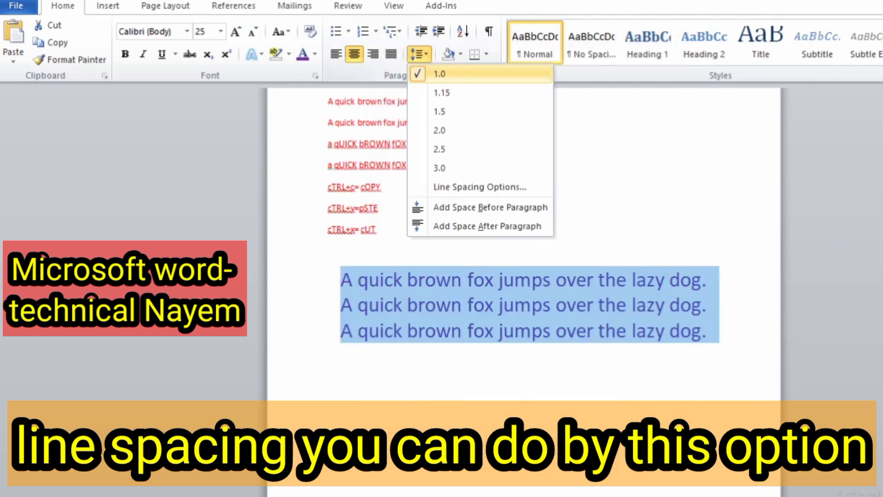
click(480, 187)
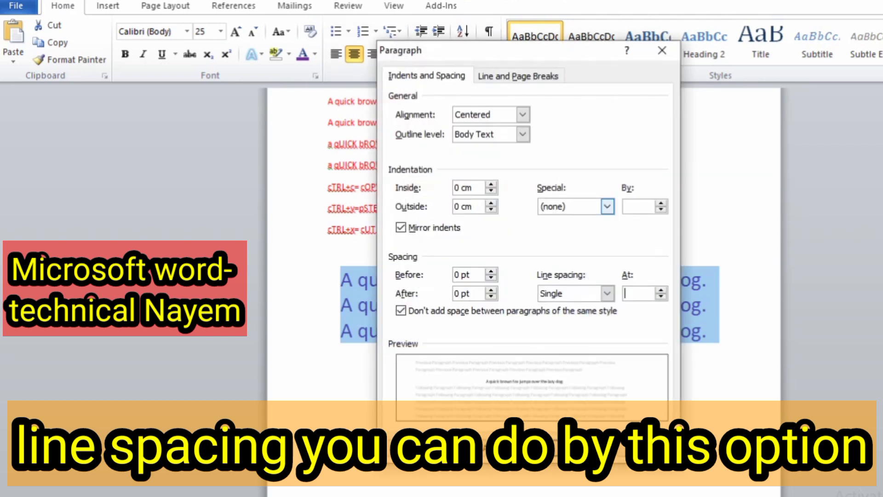
click(607, 206)
click(555, 231)
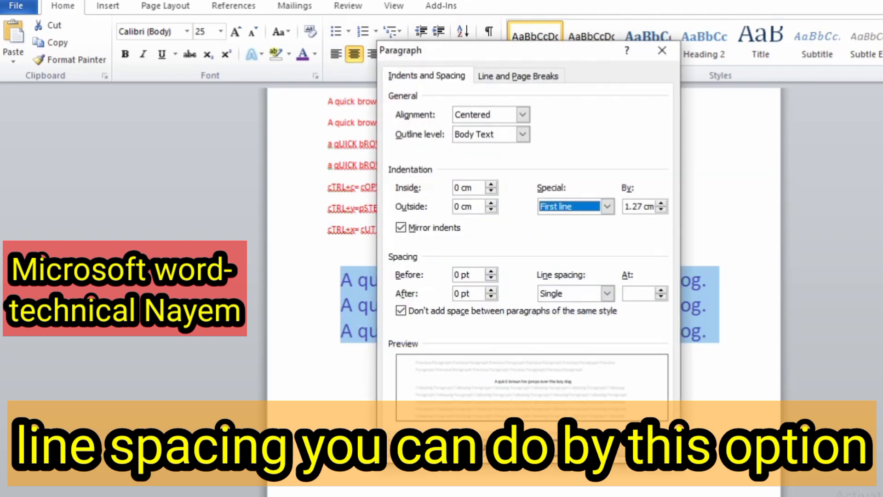
key(Return)
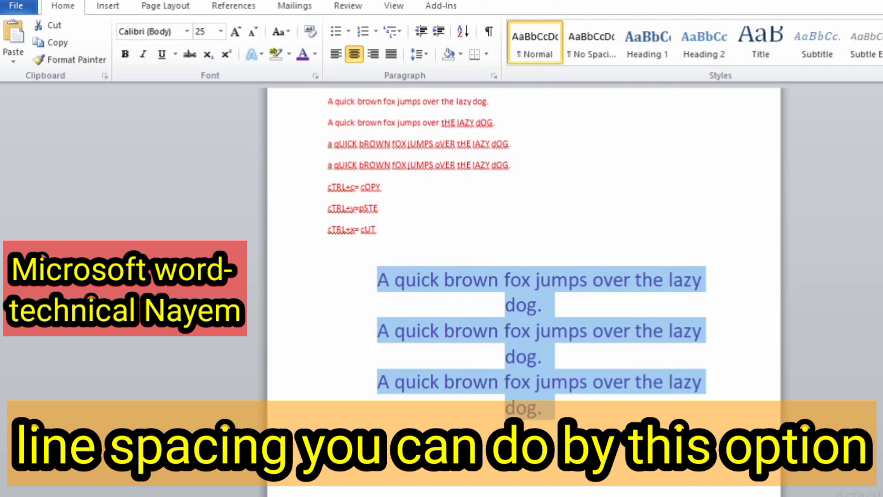
click(418, 54)
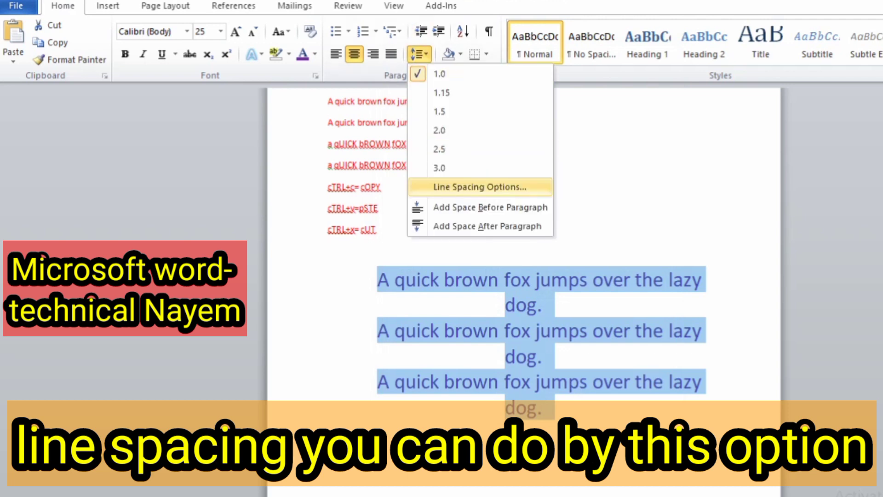
Step: Turn on Keep with next, Keep lines together, Page break before, Suppress line numbers and Don't hyphenate
click(462, 187)
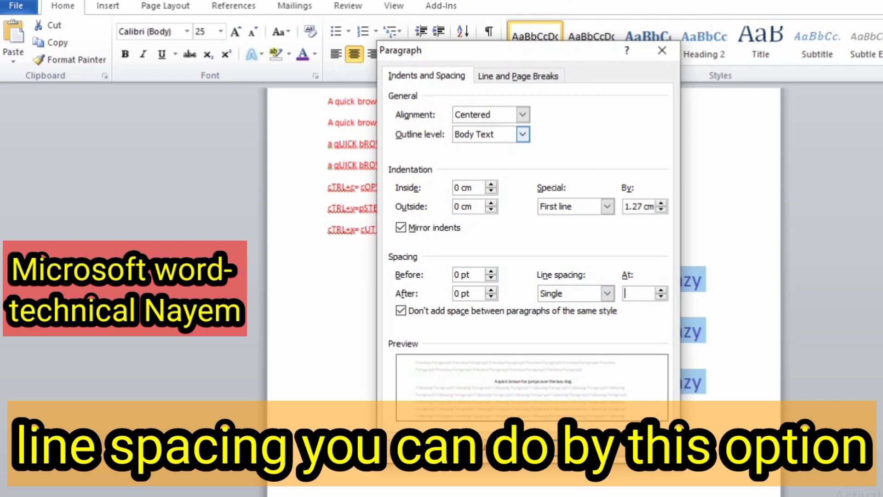
key(ctrl+Tab)
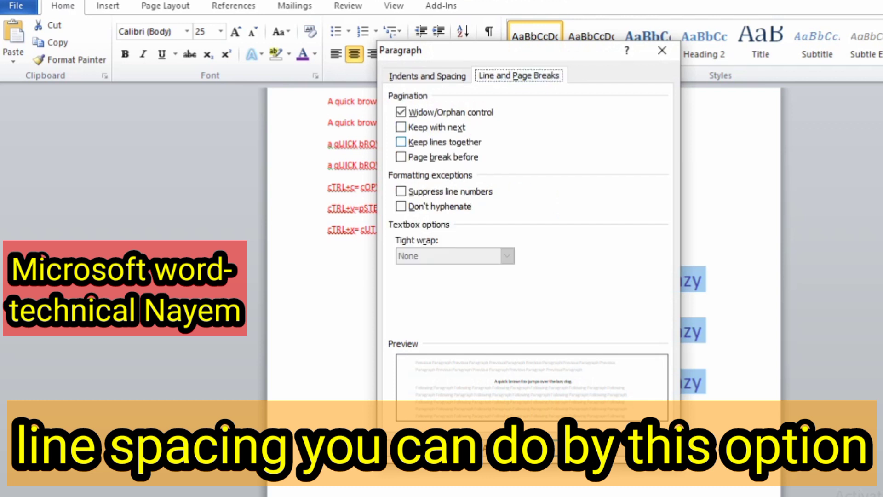
key(alt+x)
key(alt+k)
key(alt+b)
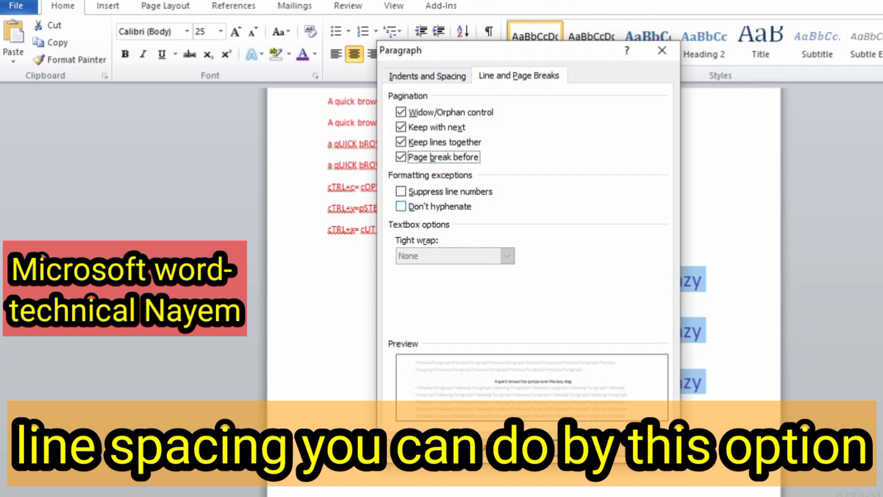
key(alt+s)
key(alt+d)
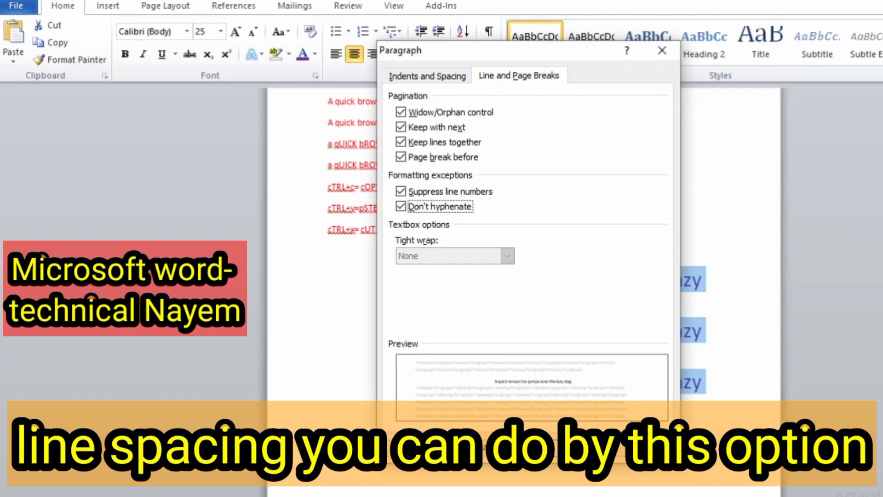
key(Return)
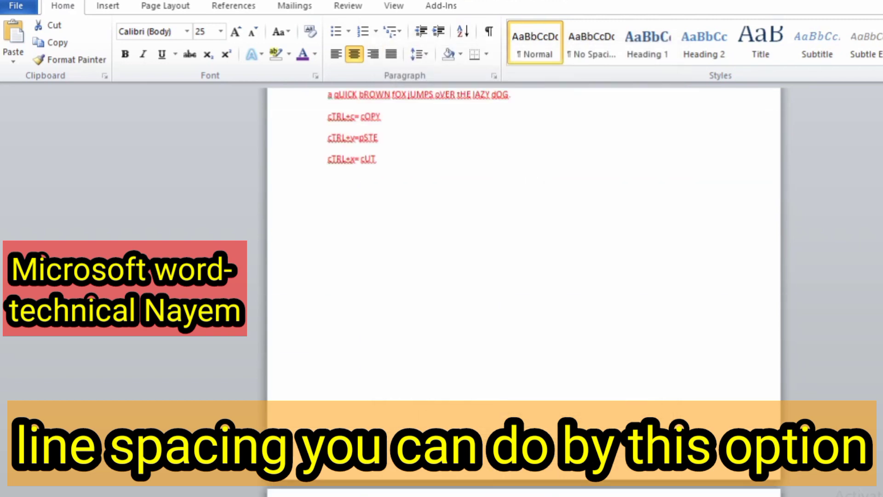
Step: Scroll through the pages to check the fox lines now start on a new page
scroll(524, 285, up, 5)
scroll(524, 286, down, 5)
scroll(524, 285, down, 3)
scroll(524, 286, down, 5)
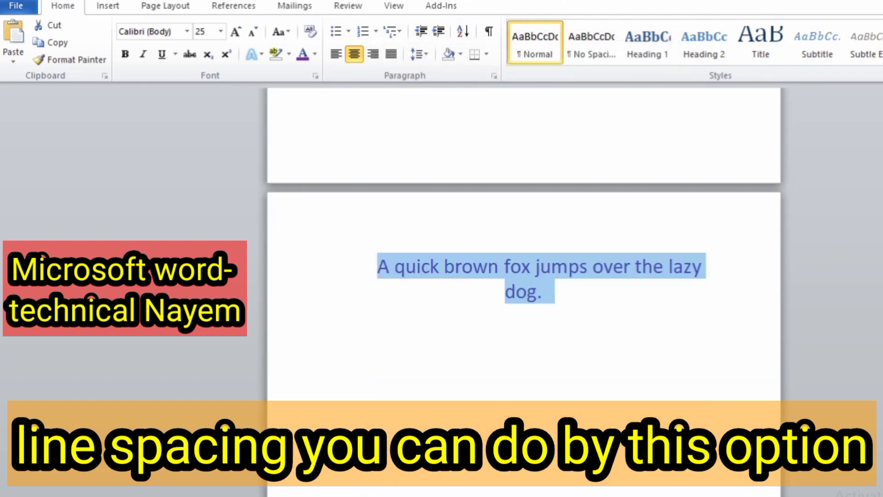
scroll(524, 285, down, 4)
scroll(524, 285, up, 2)
scroll(524, 285, up, 3)
scroll(524, 285, up, 2)
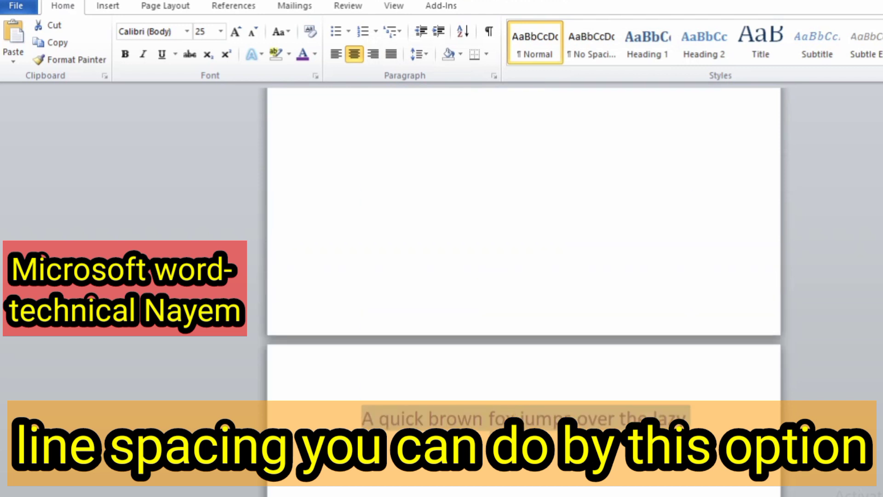
scroll(524, 285, down, 2)
scroll(524, 286, down, 3)
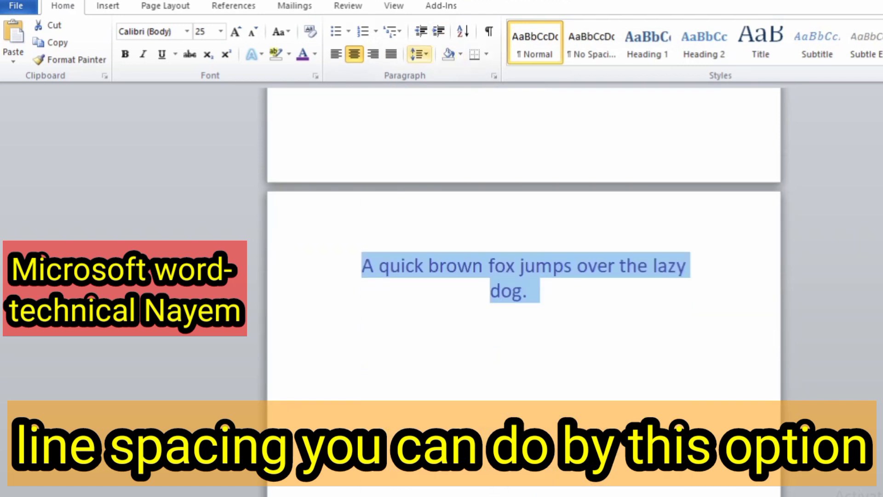
Step: Untick Page break before, Keep lines together, Keep with next, Suppress line numbers and Don't hyphenate
click(419, 54)
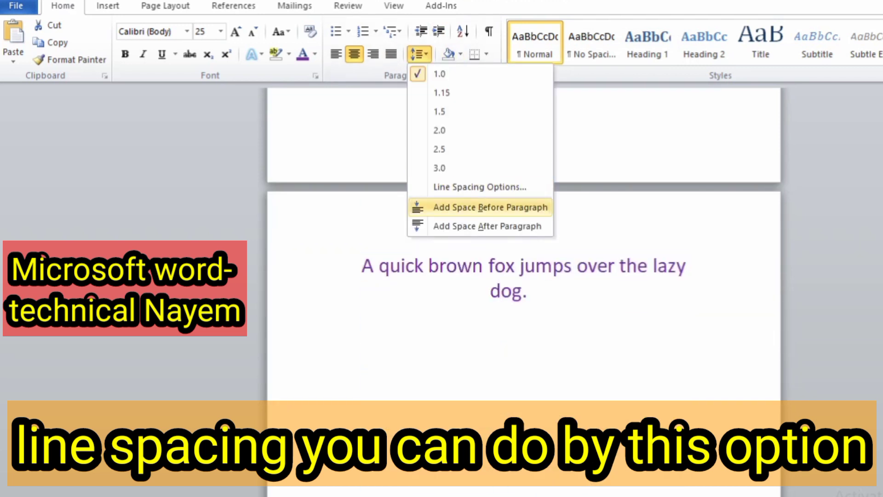
click(480, 187)
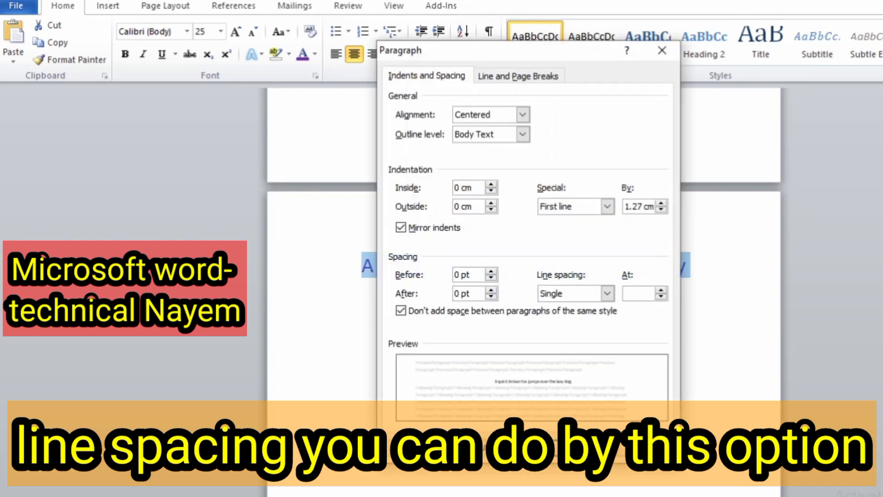
click(519, 75)
click(401, 157)
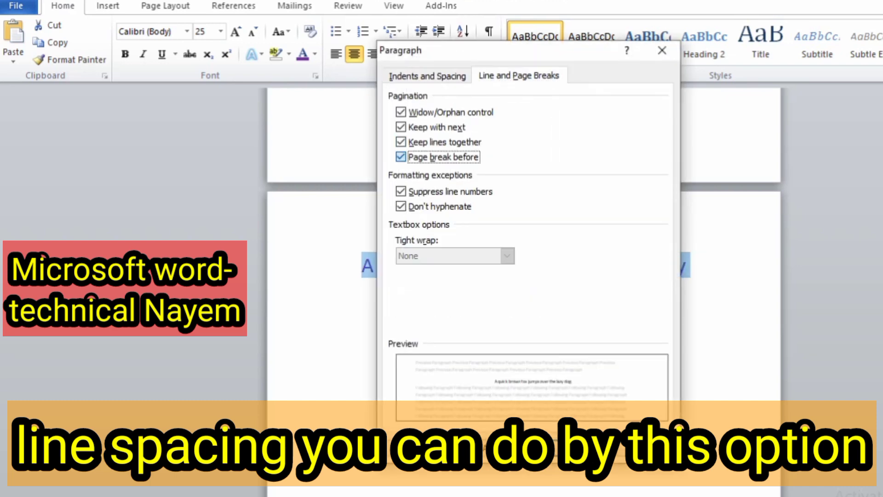
click(401, 142)
click(401, 127)
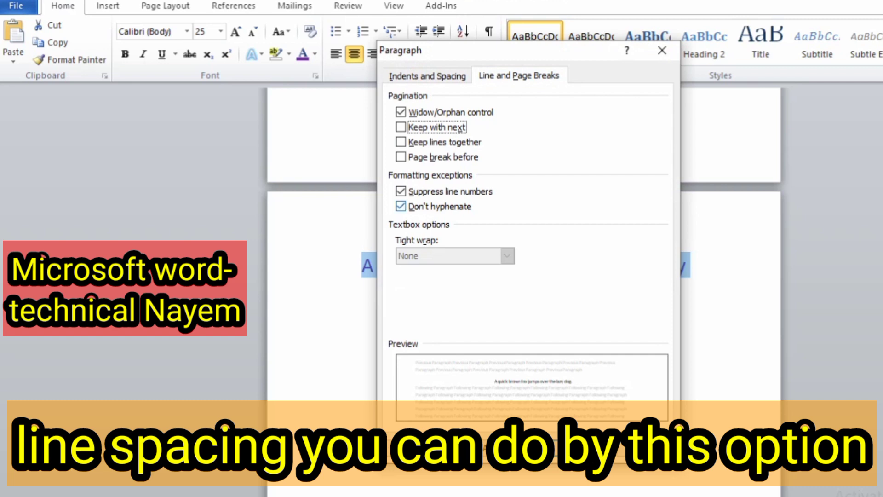
click(401, 191)
click(401, 206)
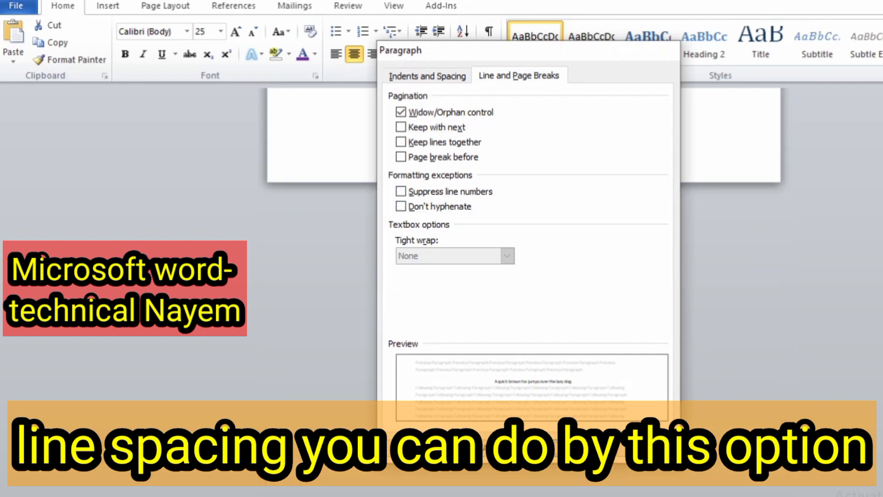
key(Return)
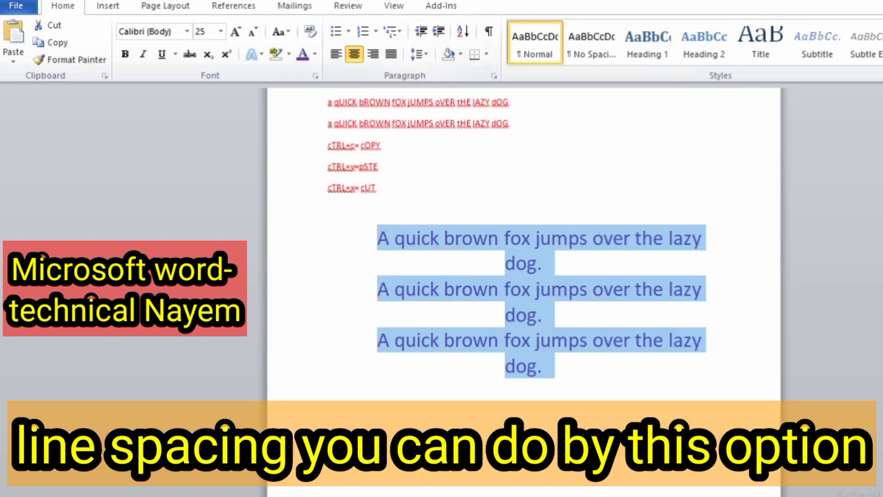
click(419, 54)
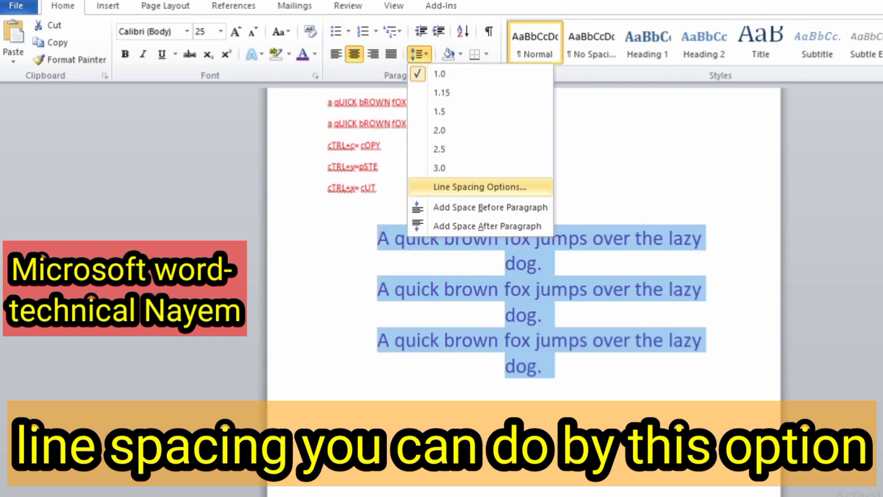
Step: Set the fox lines to 0.7 multiple line spacing
key(Return)
text(0.)
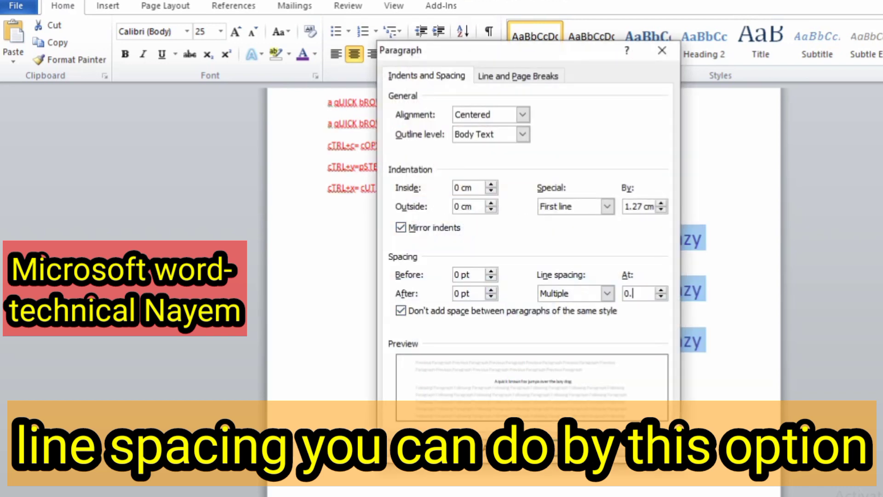
text(7)
key(Return)
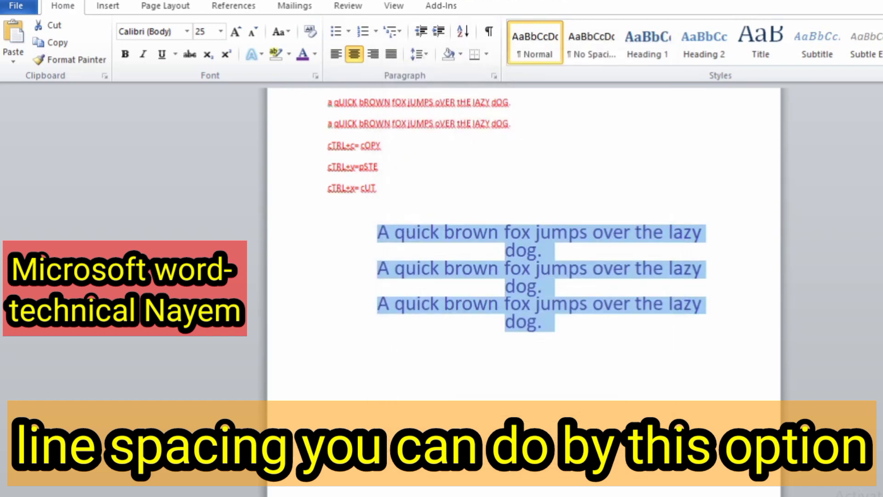
Step: Turn off Mirror indents and 'Don't add space between paragraphs of the same style'
click(418, 54)
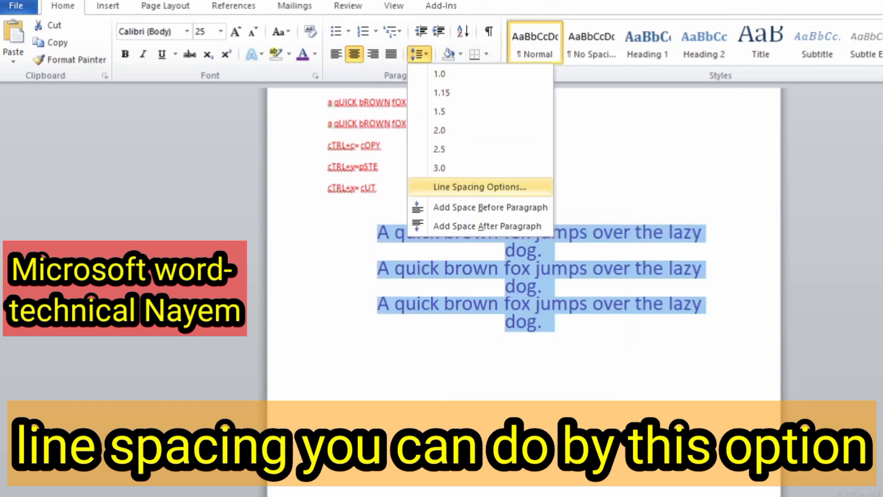
key(Return)
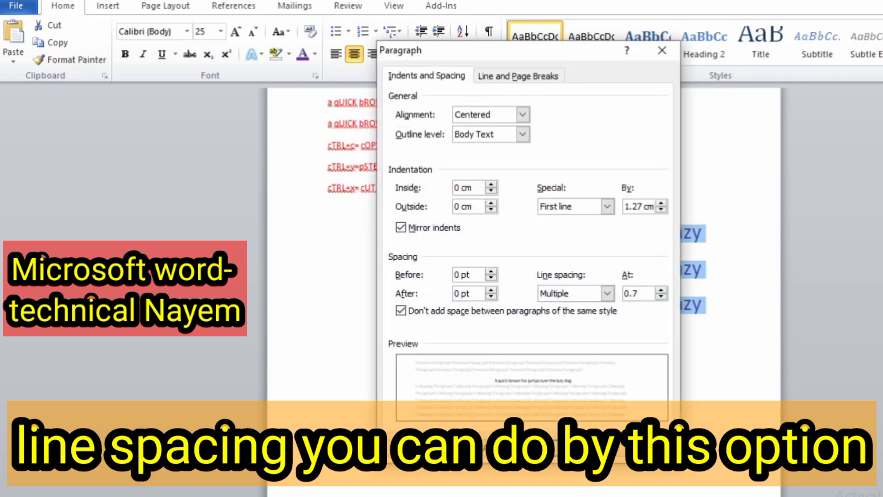
click(401, 227)
click(402, 311)
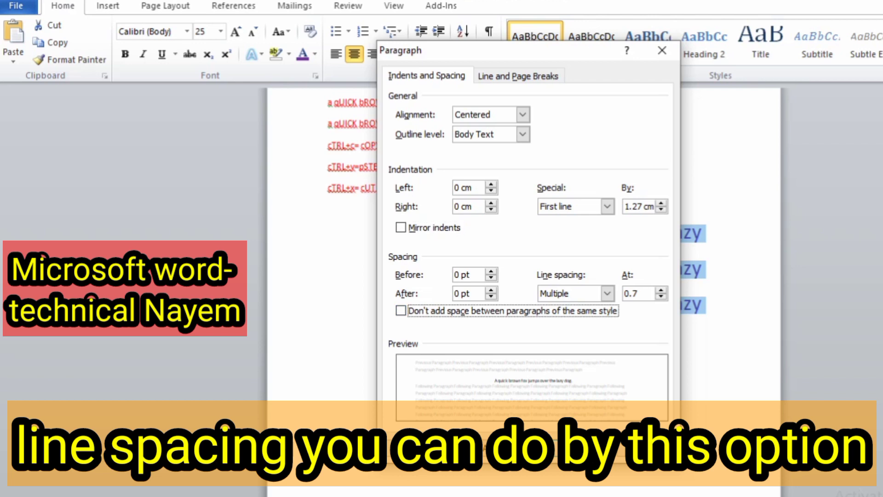
key(Return)
Step: Left-align the fox paragraphs, keeping their outline level as Body Text
click(419, 54)
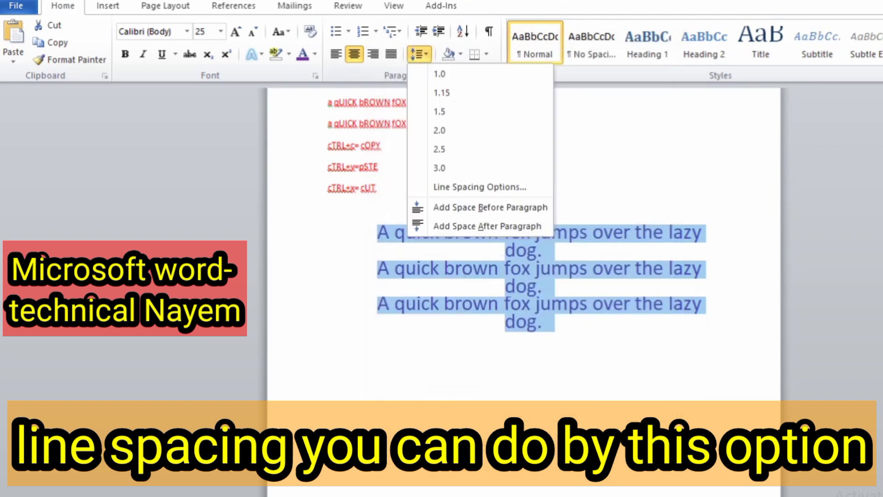
click(481, 186)
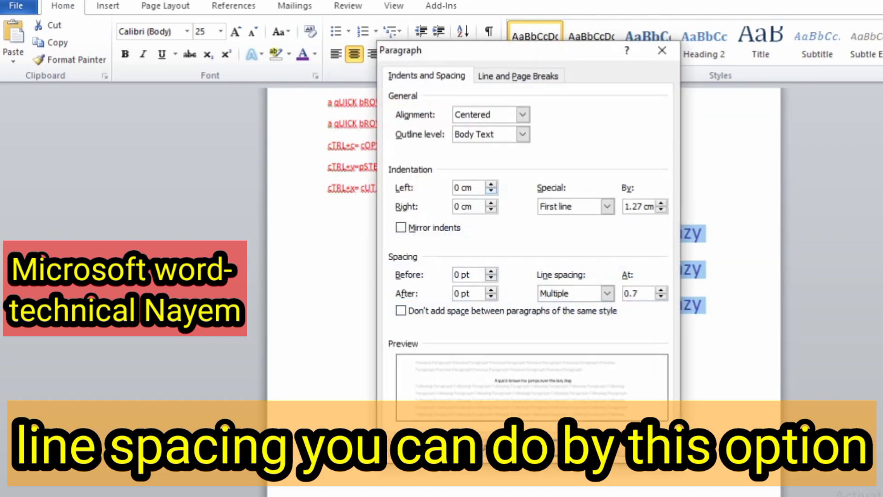
click(522, 115)
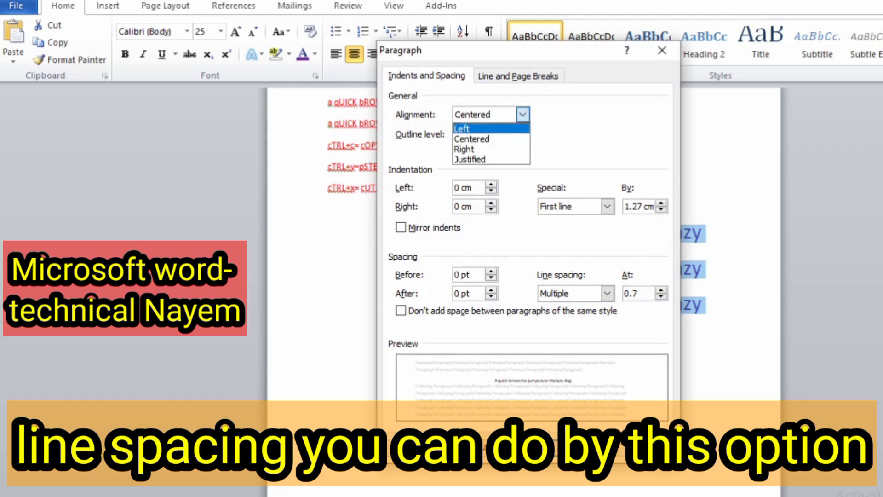
click(483, 126)
click(523, 134)
click(473, 148)
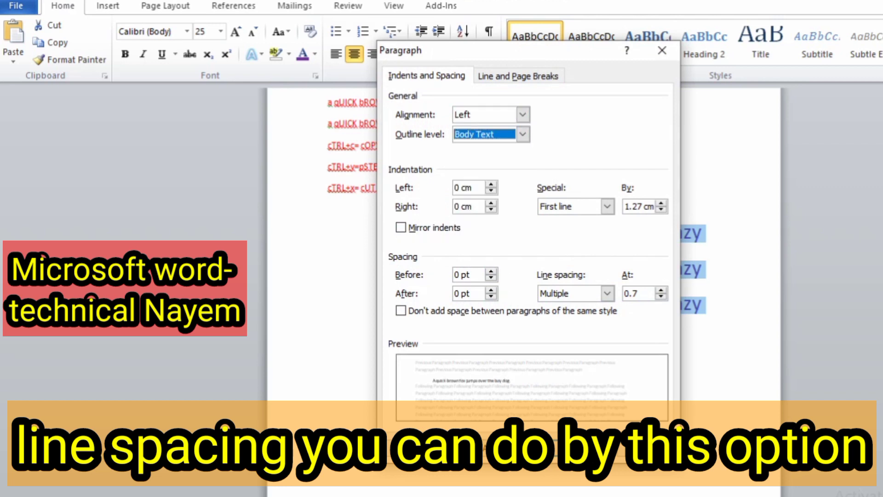
key(Return)
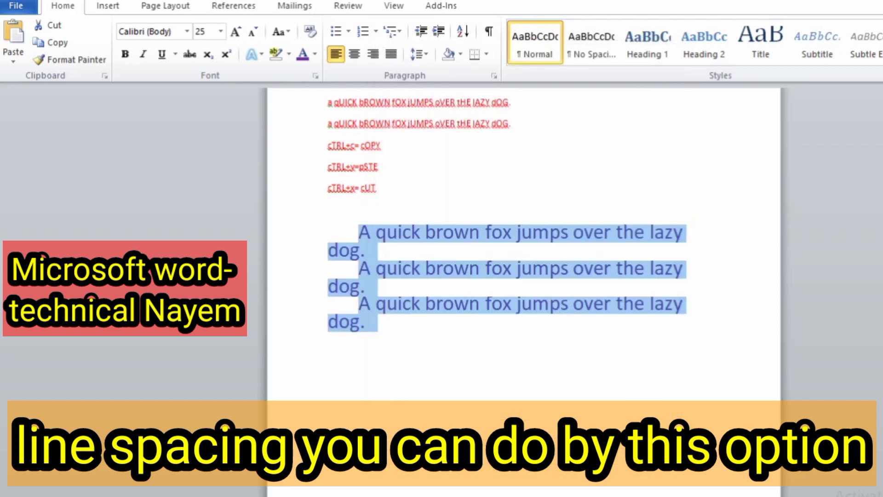
Step: Set the Special indent to (none) to remove the first-line indent
click(416, 54)
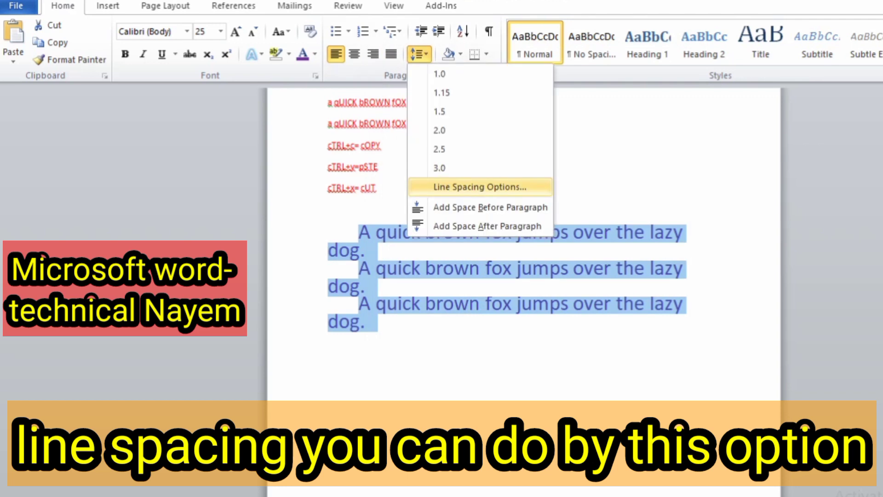
click(478, 187)
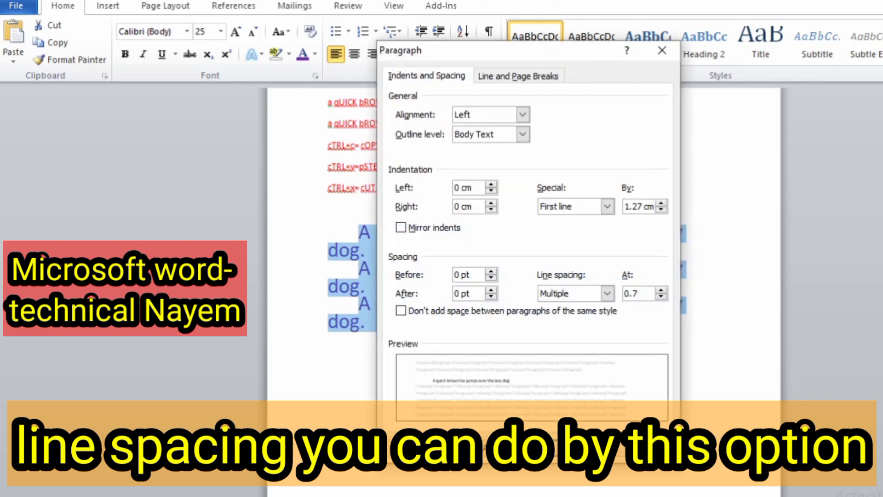
click(607, 206)
click(552, 220)
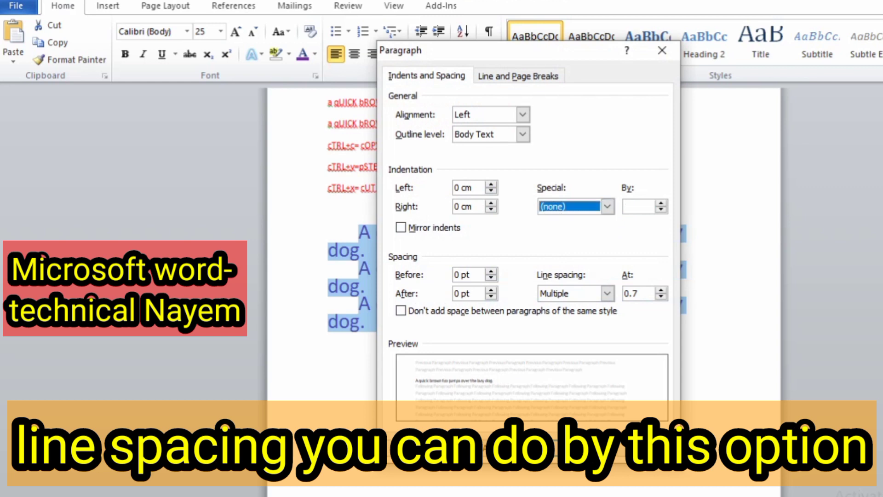
key(Return)
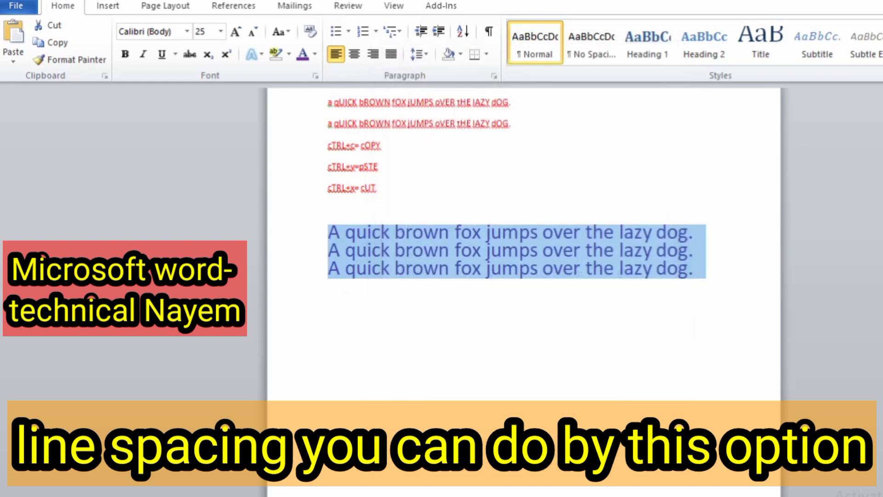
key(Down)
Step: Select the fox lines and try 3.0, 2.5, 1.5, 1.15 and 1.0 line spacing
key(shift+Up)
key(shift+Up)
key(shift+Up)
click(418, 54)
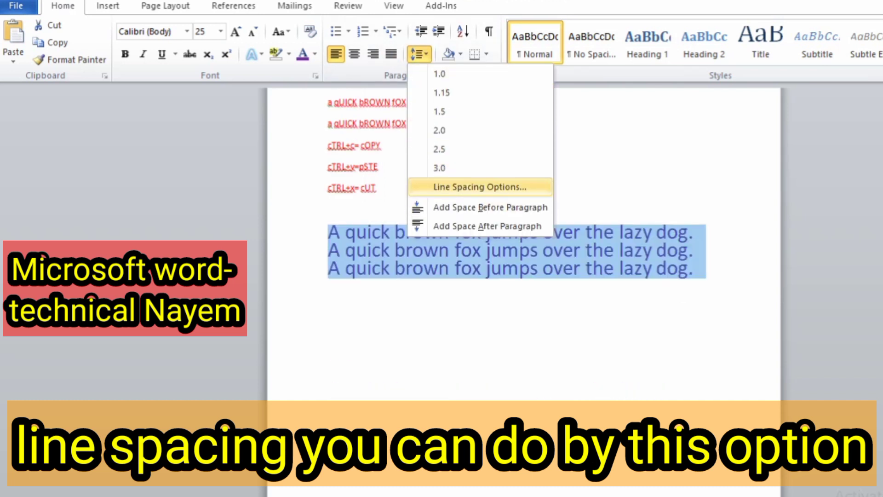
click(439, 168)
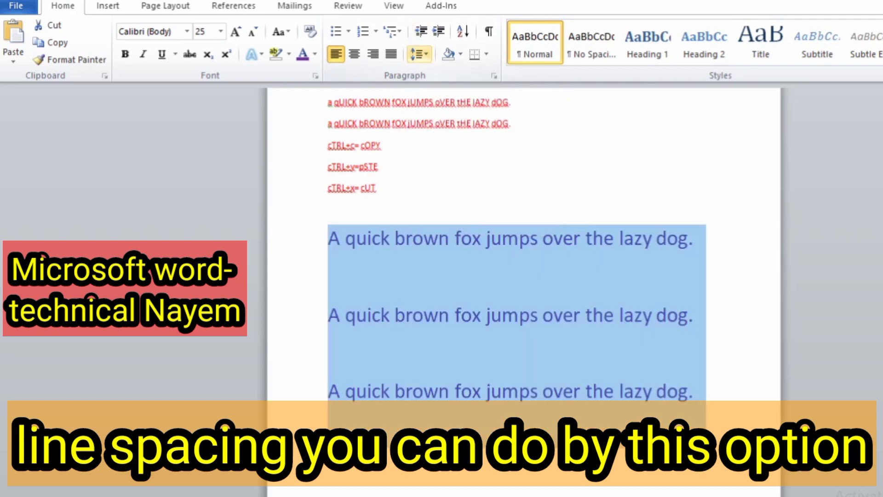
click(418, 54)
click(439, 149)
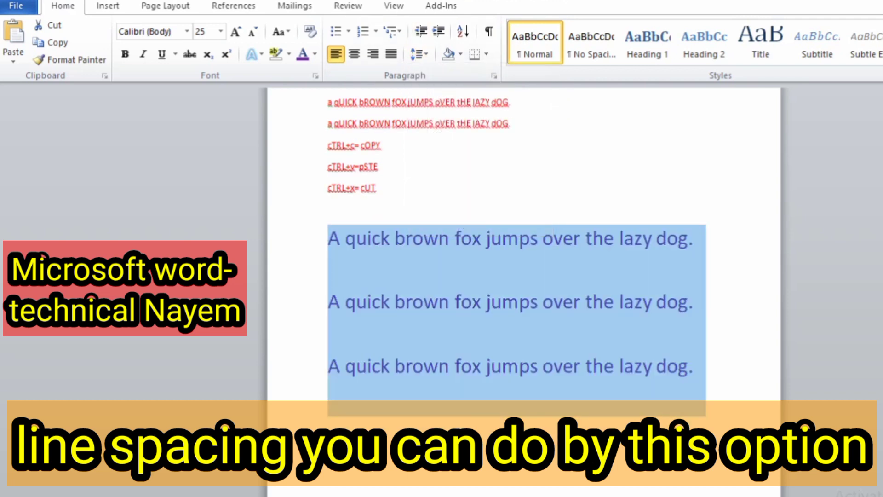
click(419, 54)
click(439, 112)
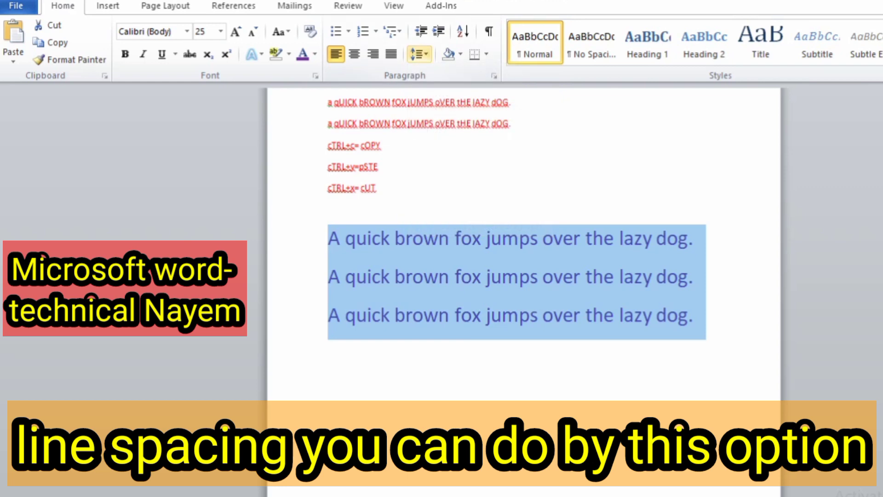
click(419, 54)
click(441, 92)
click(419, 54)
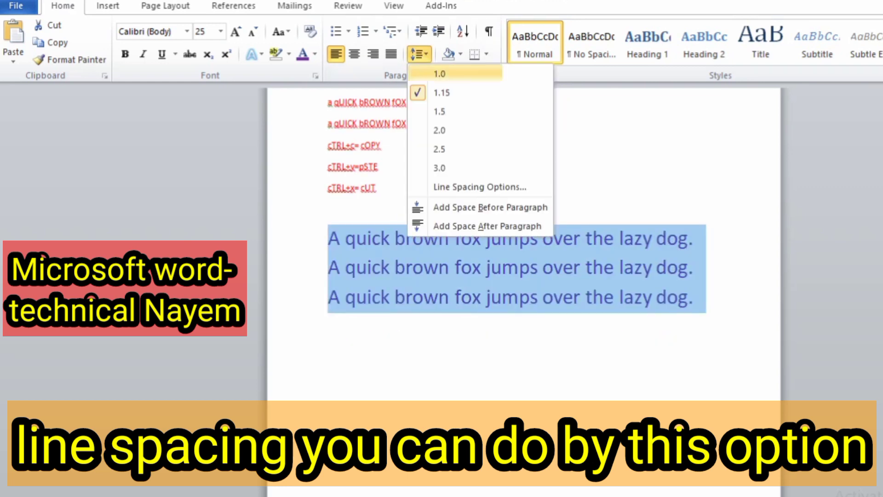
click(439, 74)
Step: Go back to 3.0 line spacing and reselect all three fox lines
click(419, 53)
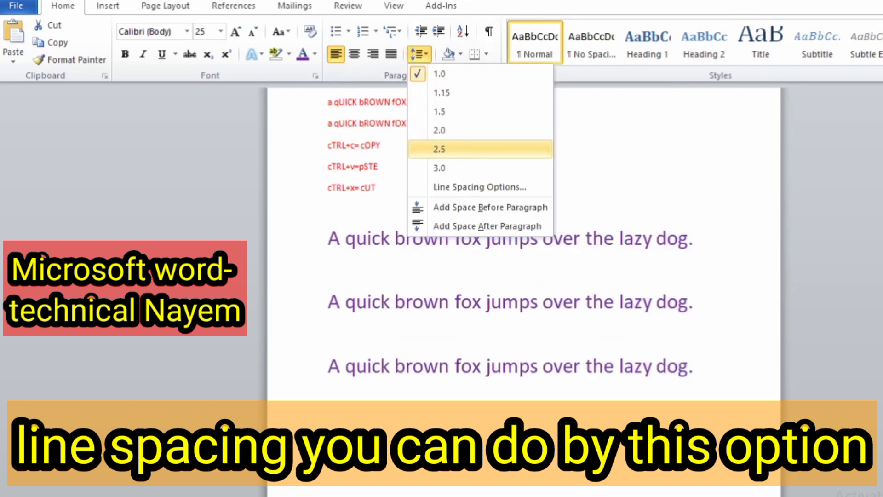
click(439, 168)
click(520, 238)
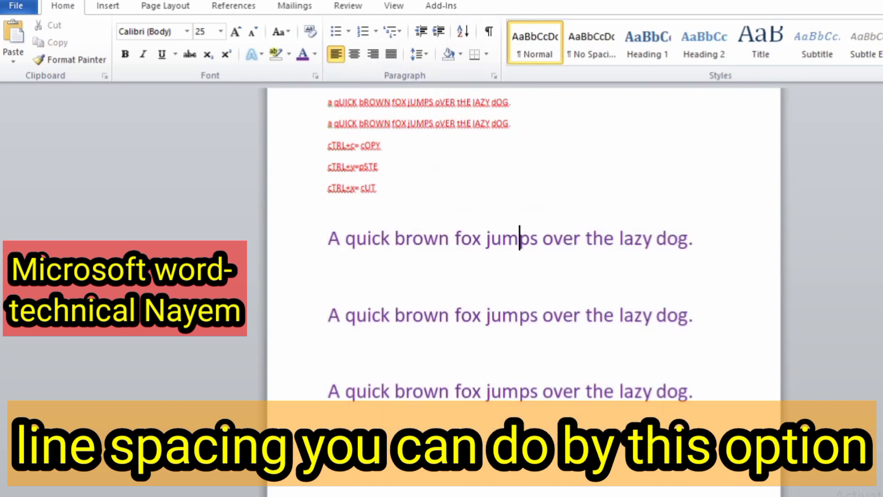
drag(694, 391, 328, 239)
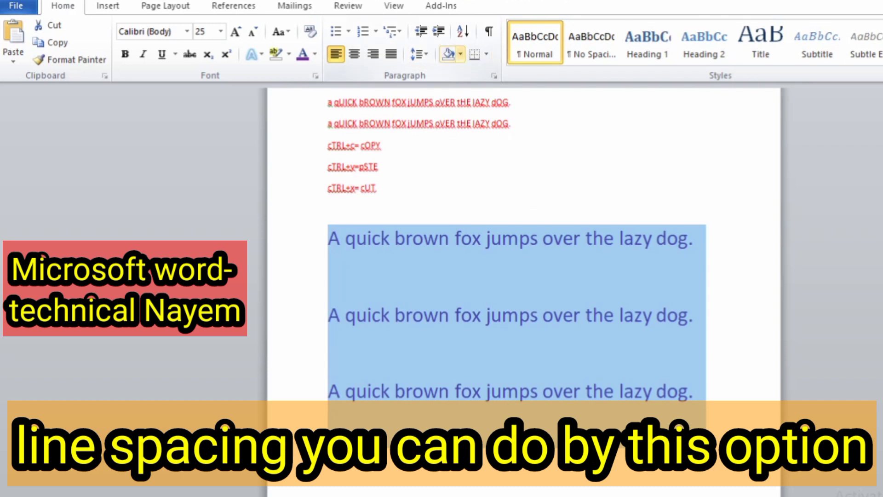
click(460, 55)
click(460, 55)
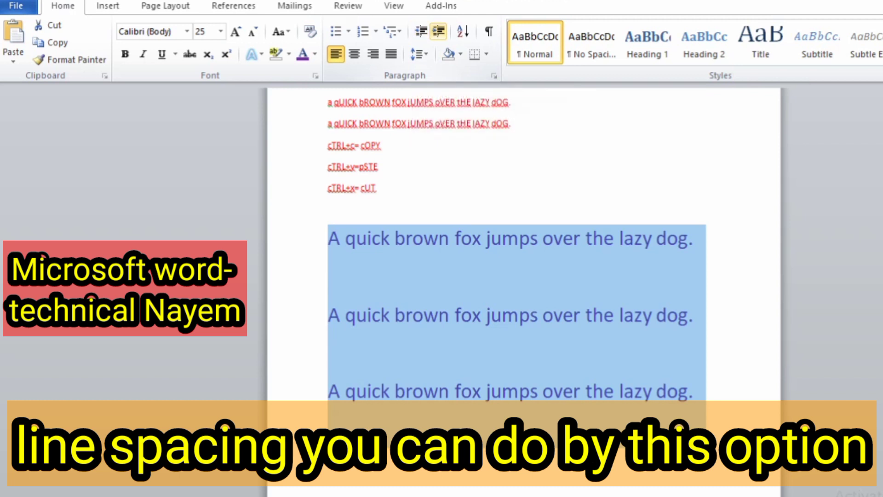
click(439, 31)
click(420, 31)
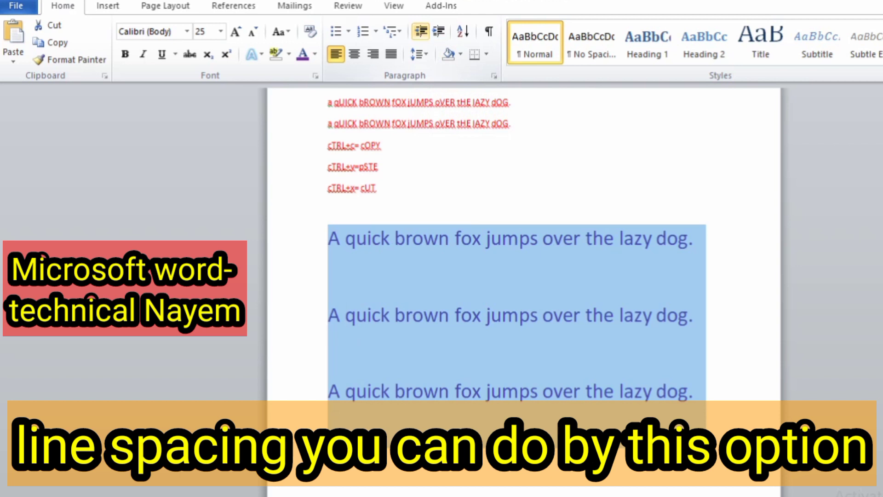
click(438, 30)
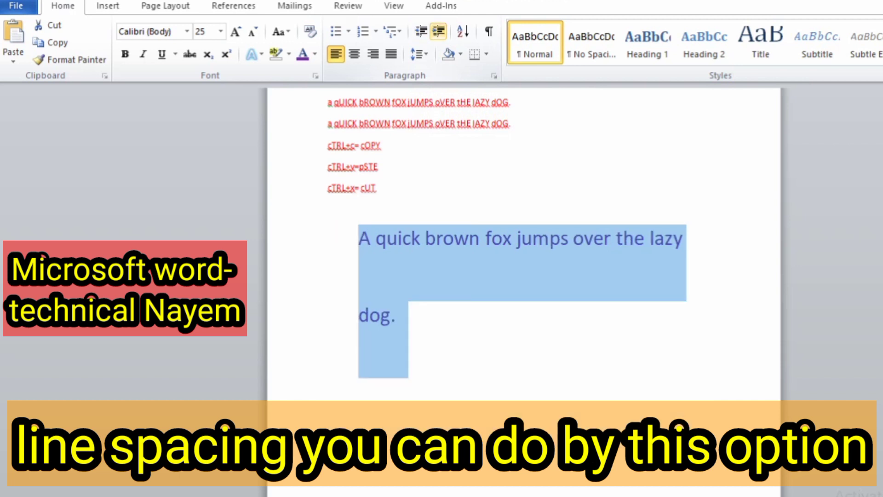
click(420, 31)
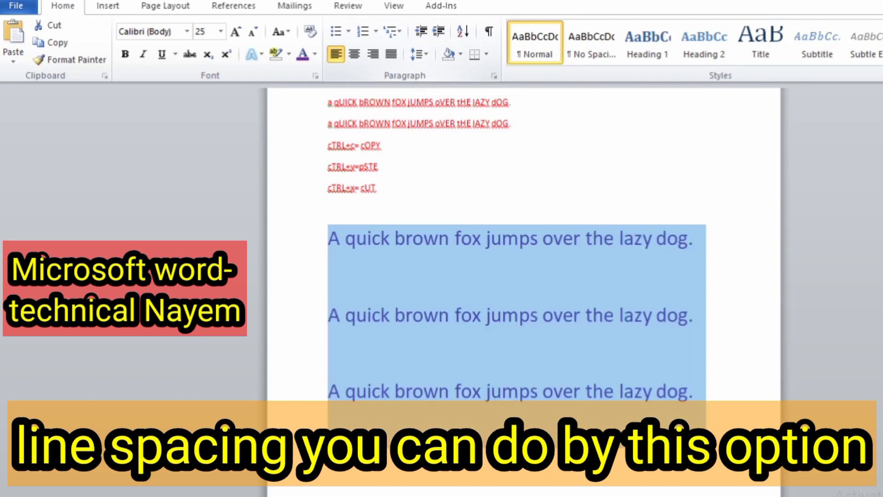
Step: Browse the Shading colour choices for the fox paragraphs, dismissing and reopening the palette
click(461, 54)
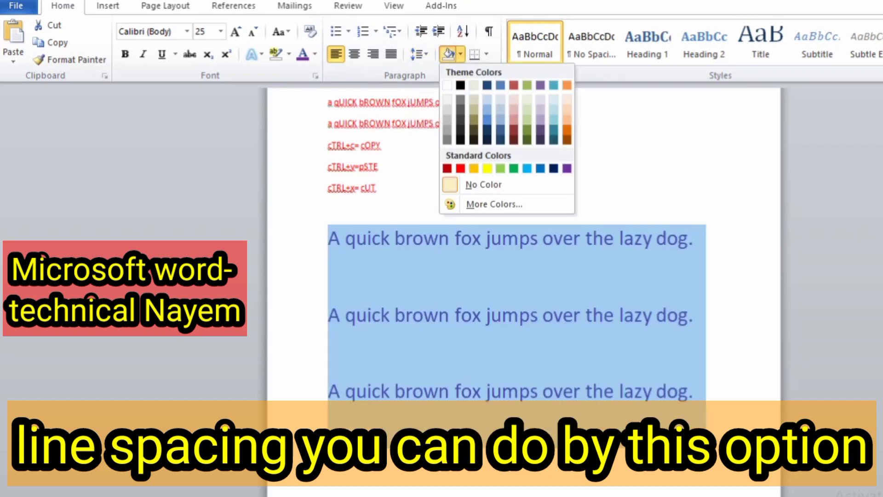
key(Escape)
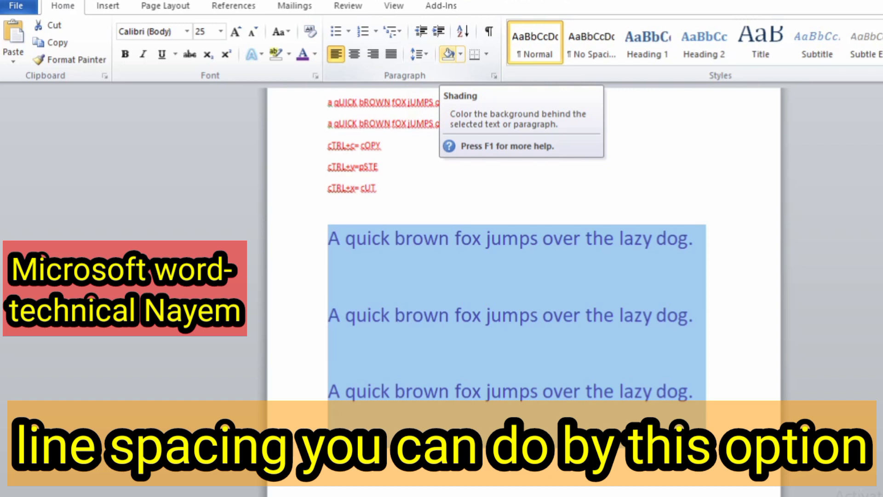
click(460, 53)
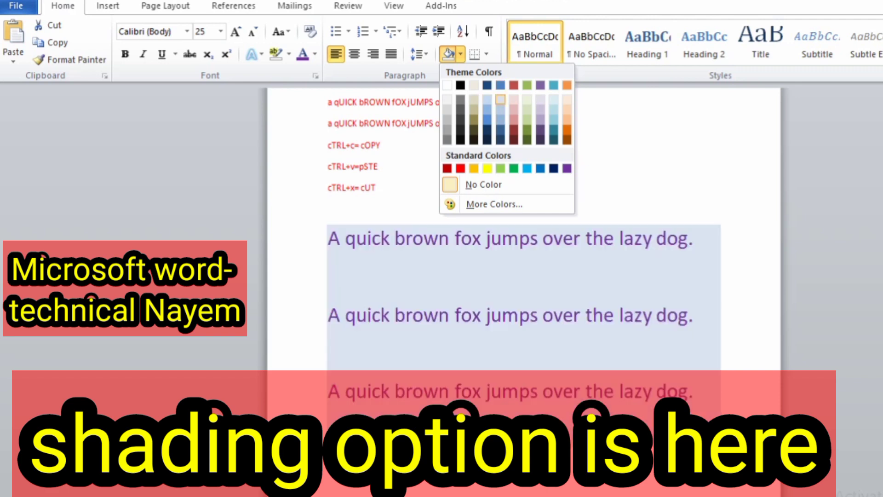
Step: Try several swatches in the Colors dialog, then apply orange-red shading to the fox paragraphs
click(494, 204)
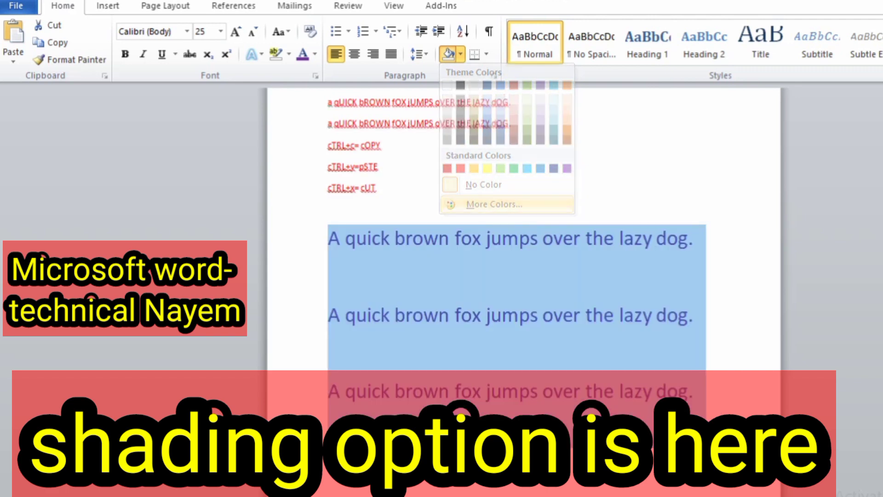
click(469, 250)
click(469, 233)
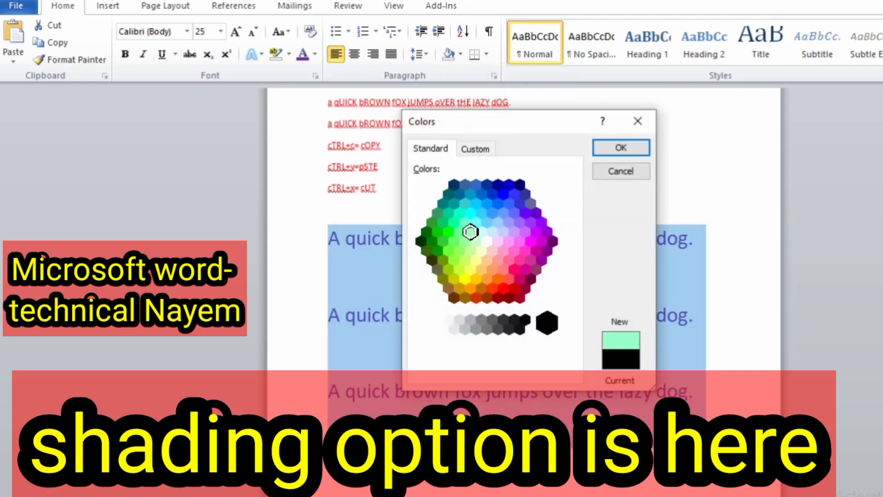
click(481, 213)
click(465, 223)
click(454, 203)
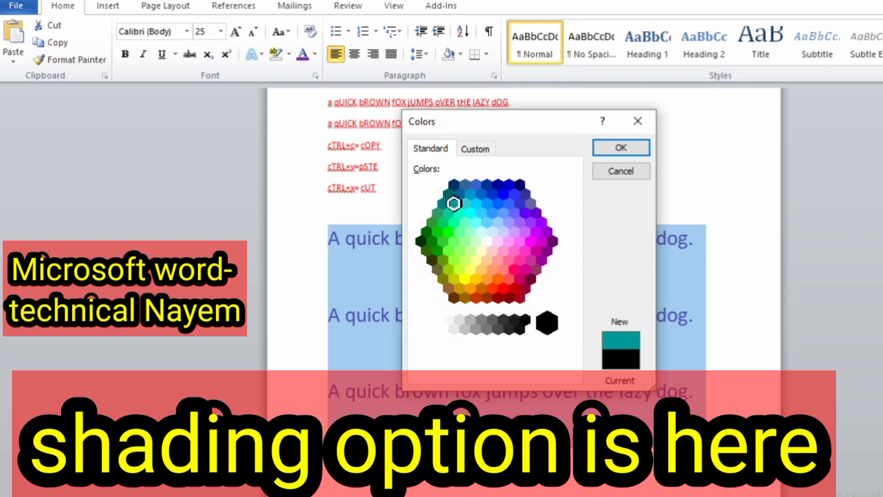
click(459, 213)
click(454, 222)
click(448, 232)
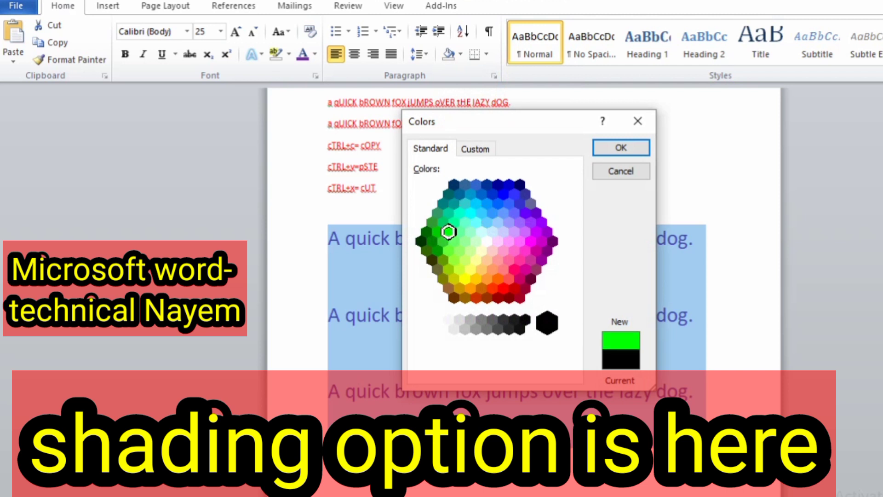
click(497, 278)
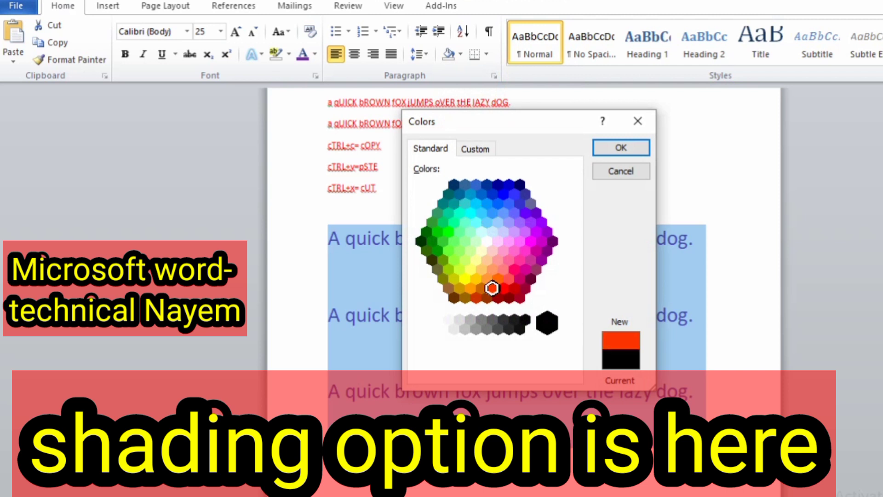
click(621, 147)
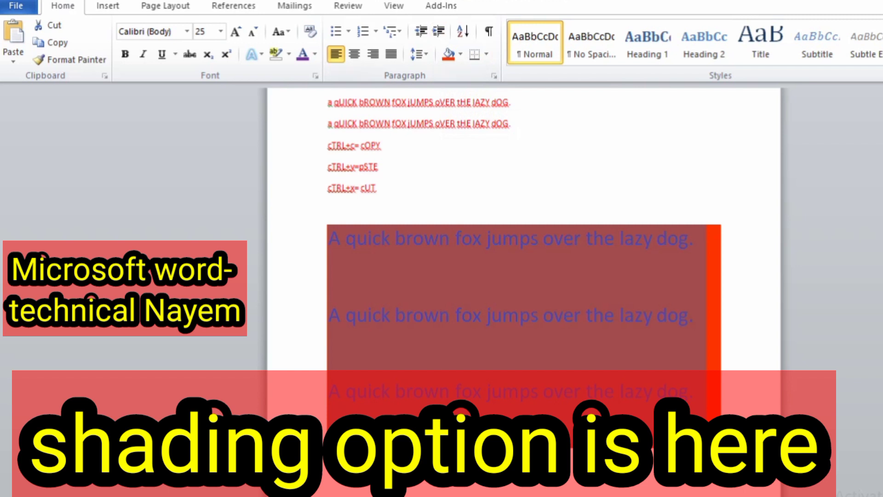
Step: Set the fox paragraphs' shading to No Color
click(460, 53)
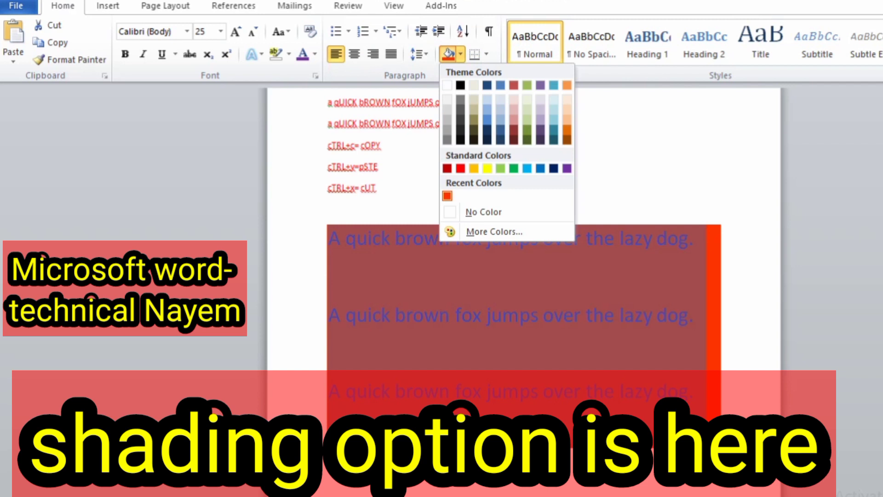
click(461, 54)
click(460, 54)
click(483, 211)
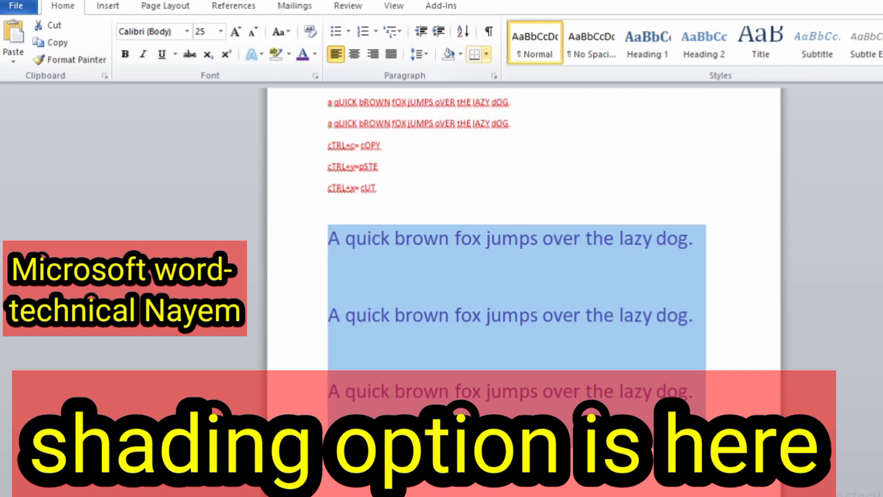
Step: Try All Borders, Bottom Border and No Border on the shaded fox lines
click(486, 53)
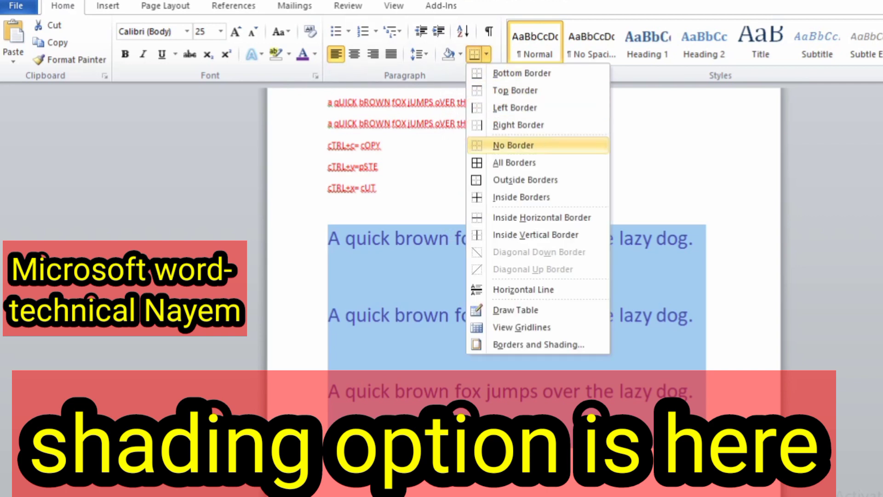
click(514, 162)
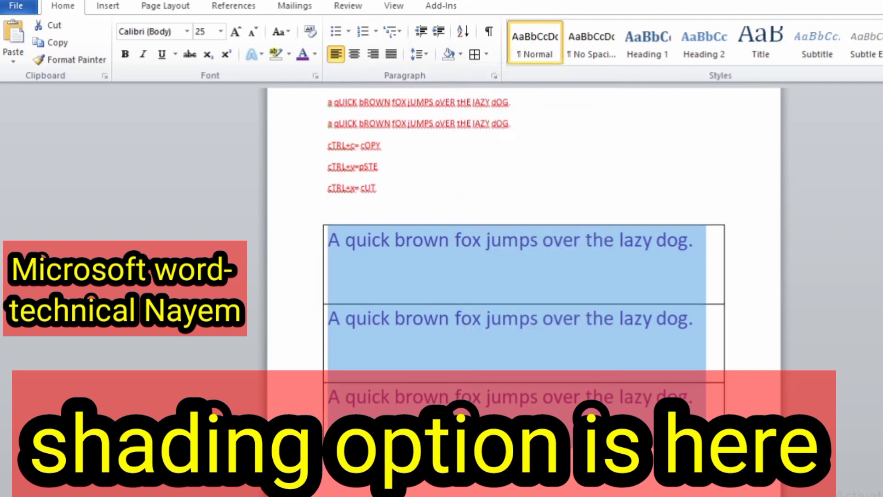
click(486, 53)
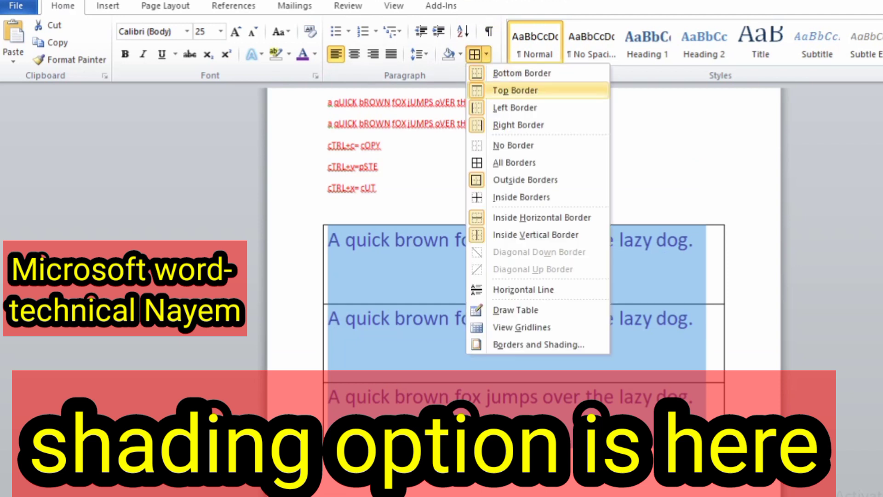
click(521, 73)
click(486, 54)
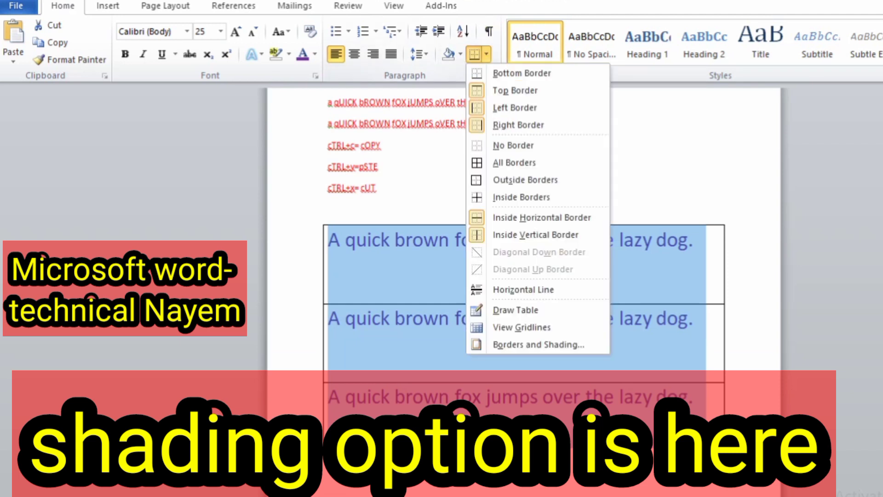
click(513, 145)
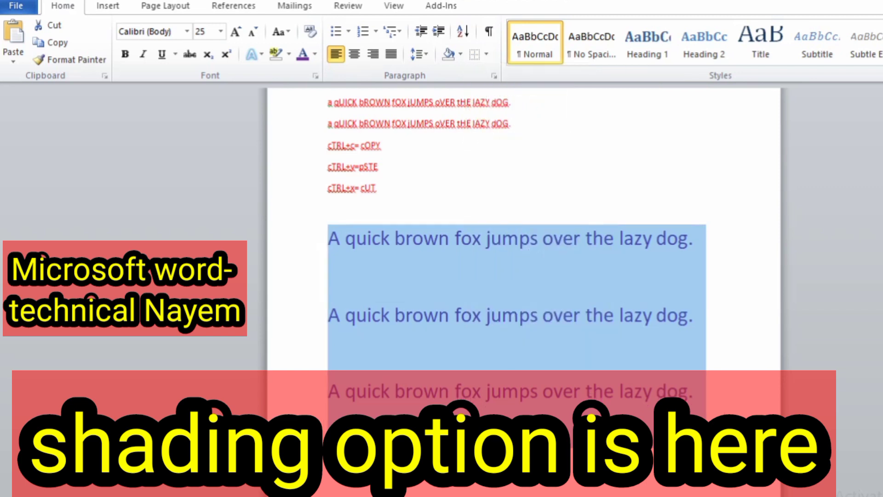
Step: Clear the borders again, then apply Outside Borders to the shaded block
click(486, 54)
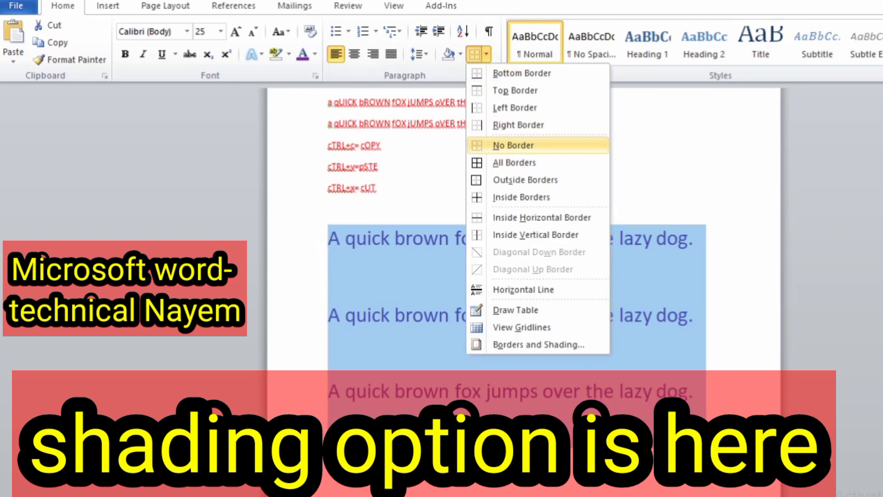
click(513, 145)
click(486, 54)
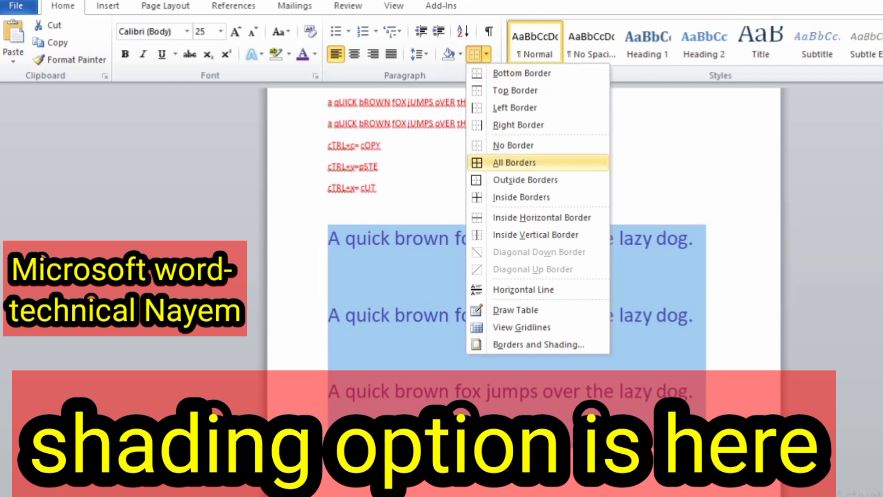
click(525, 179)
scroll(523, 267, down, 5)
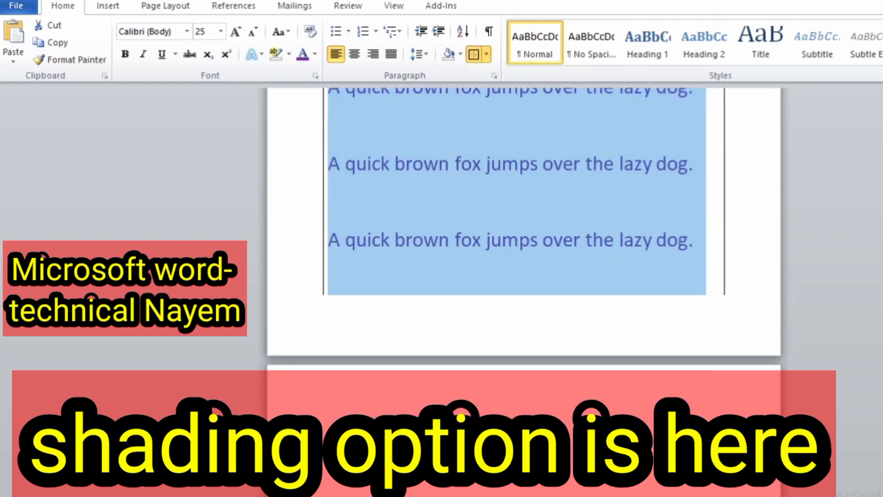
scroll(523, 267, up, 6)
Step: Try Inside Vertical, No Border and Inside Borders on the shaded fox lines
click(486, 54)
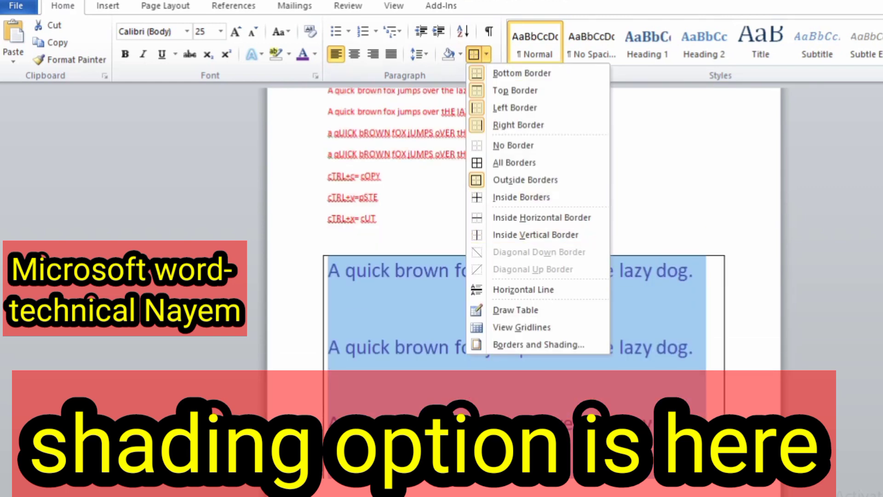
click(536, 234)
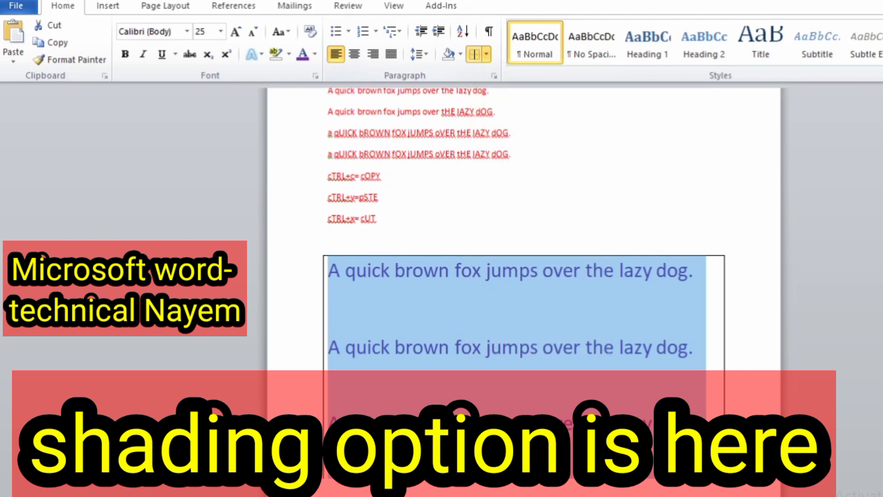
click(486, 54)
click(516, 142)
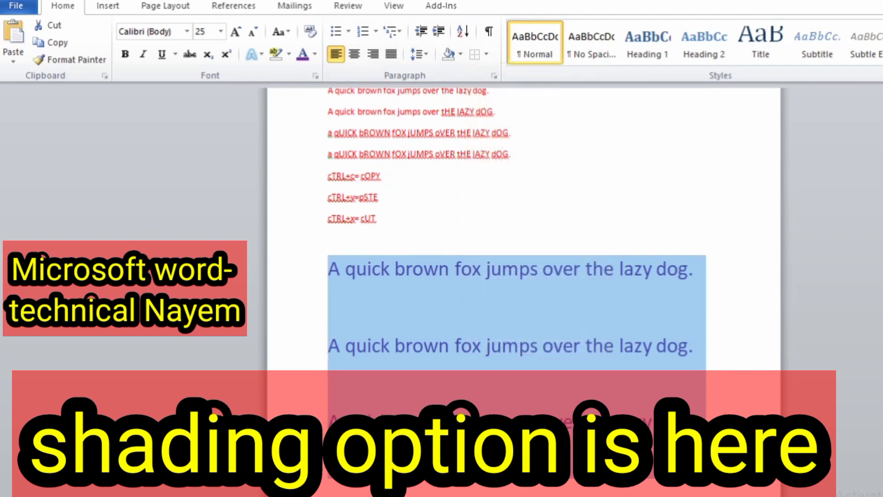
click(486, 54)
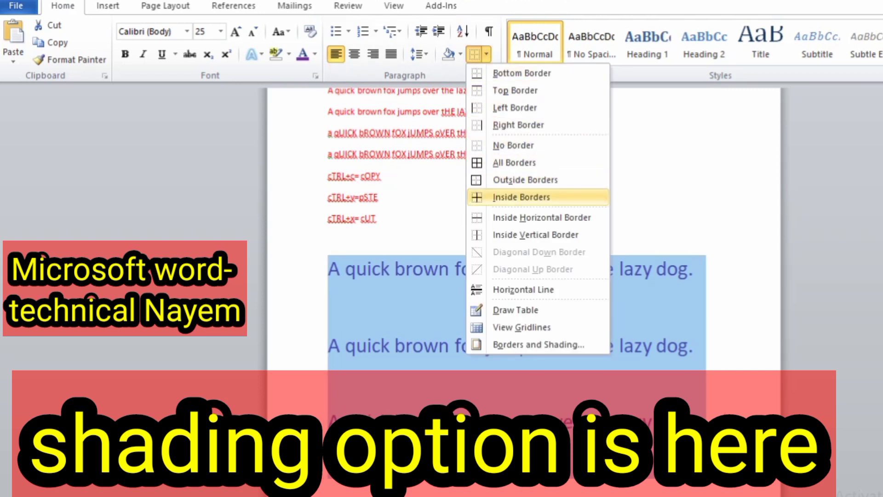
click(521, 197)
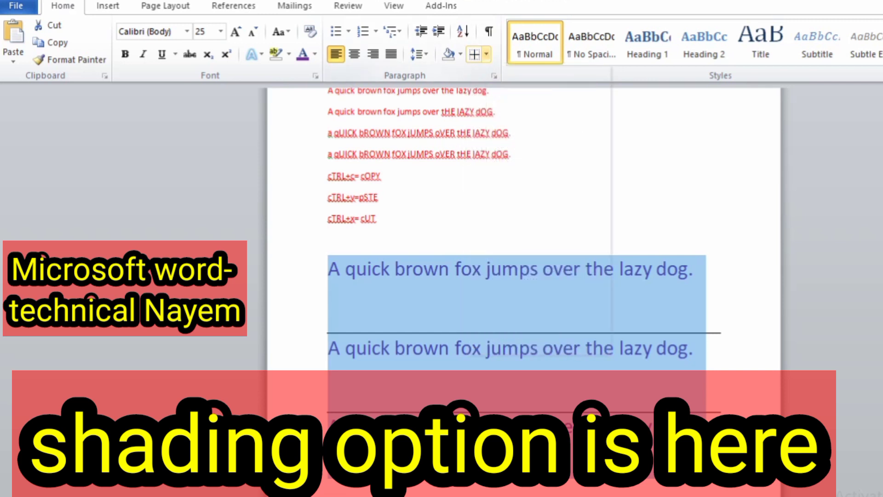
Step: Insert a Horizontal Line, undo it with Ctrl+Z, then choose No Border
click(486, 54)
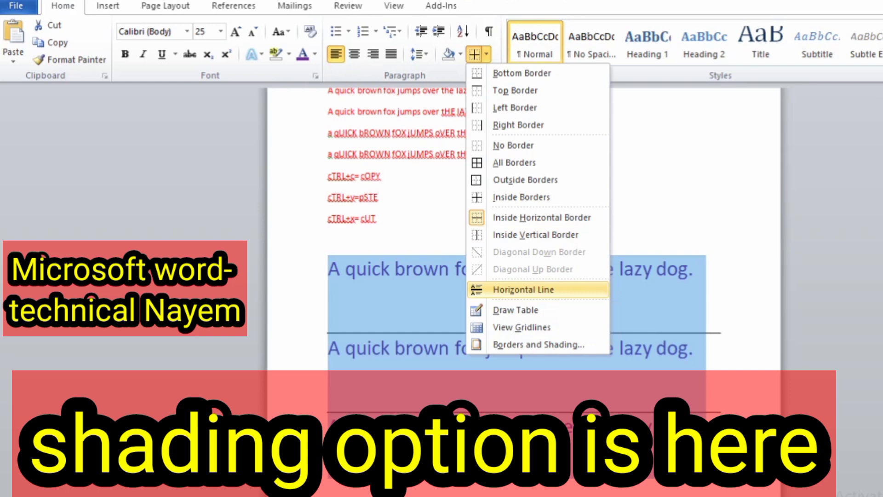
click(524, 289)
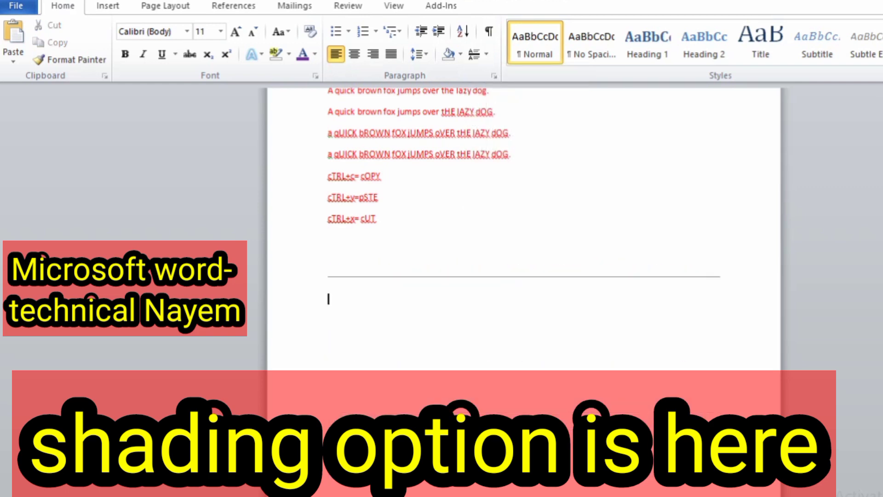
key(ctrl+z)
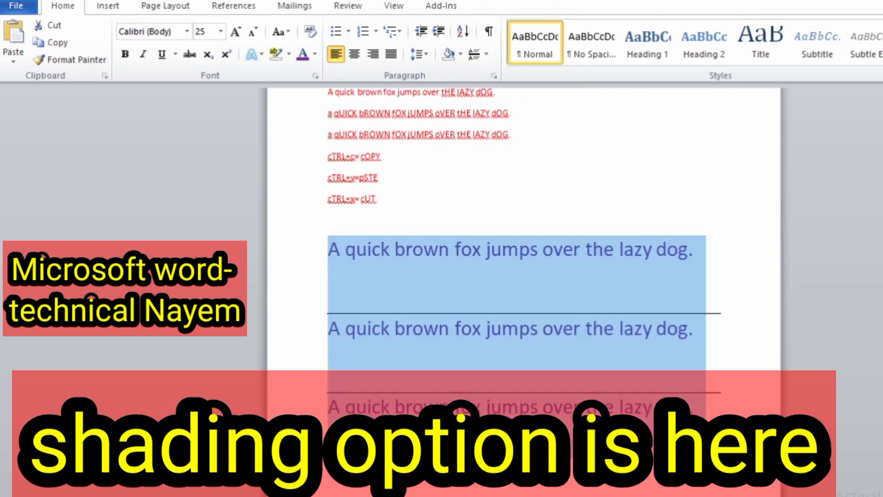
scroll(506, 230, up, 3)
click(486, 54)
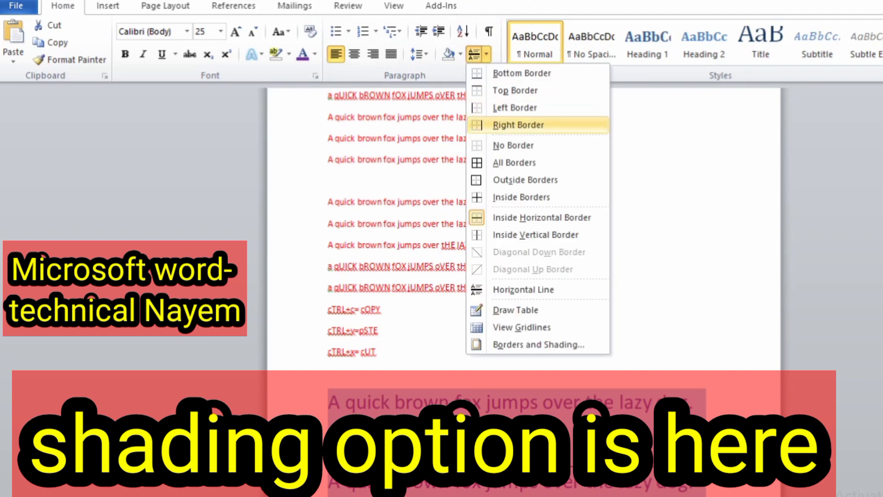
click(514, 145)
scroll(506, 230, down, 3)
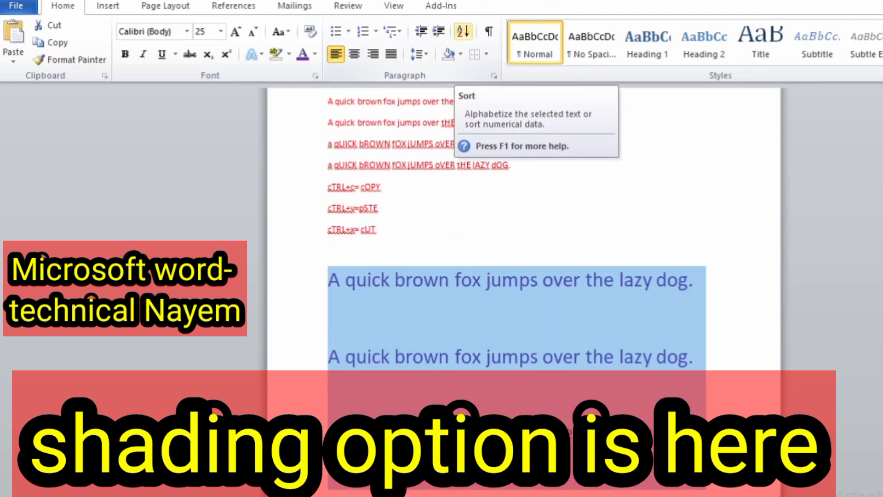
click(463, 31)
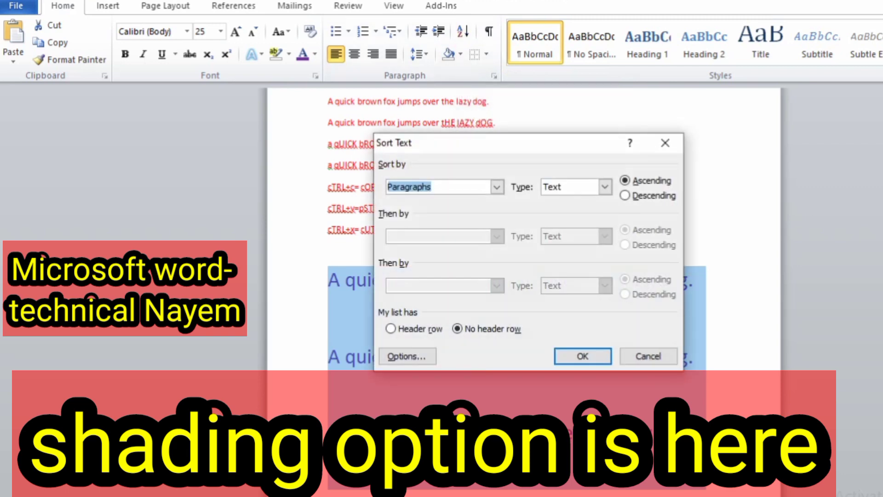
key(Return)
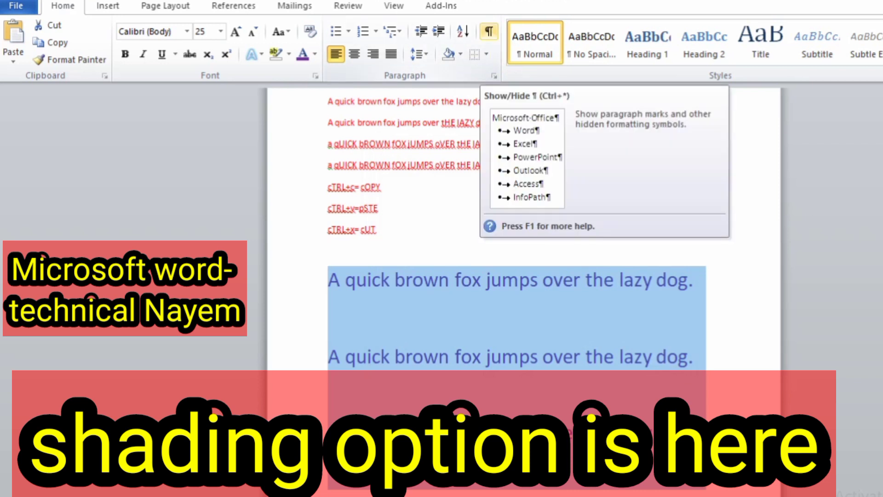
click(489, 31)
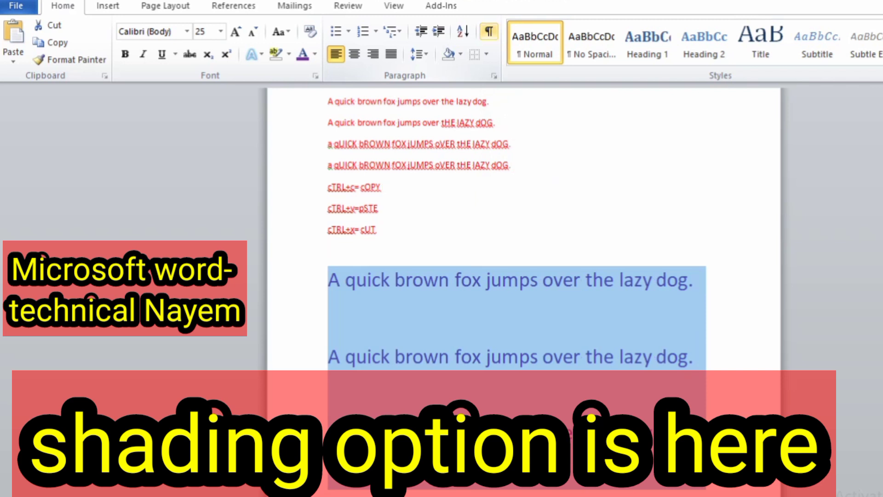
click(489, 31)
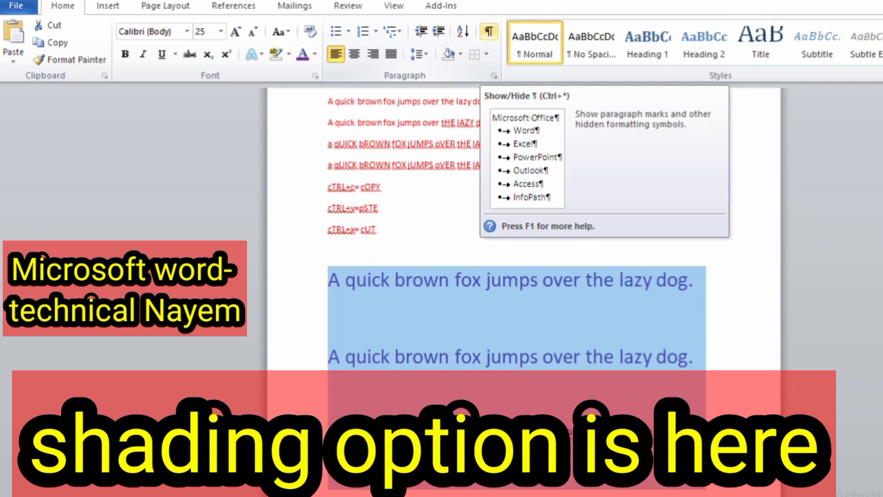
click(489, 31)
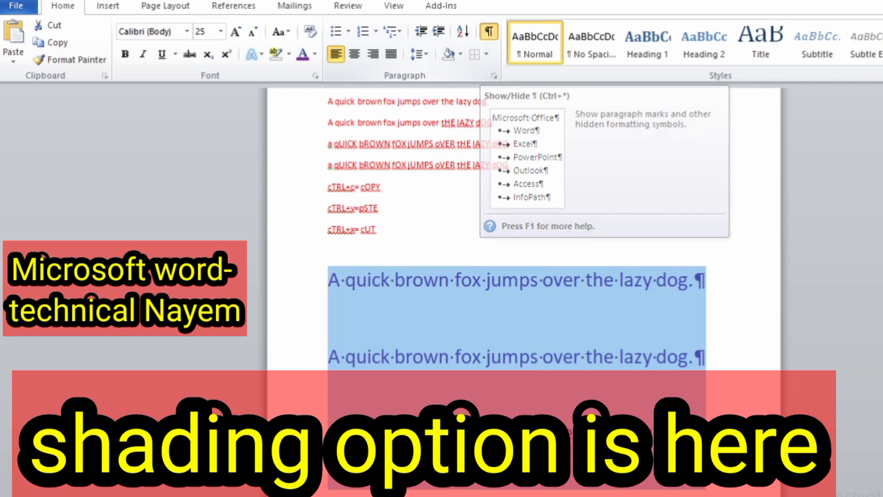
click(489, 31)
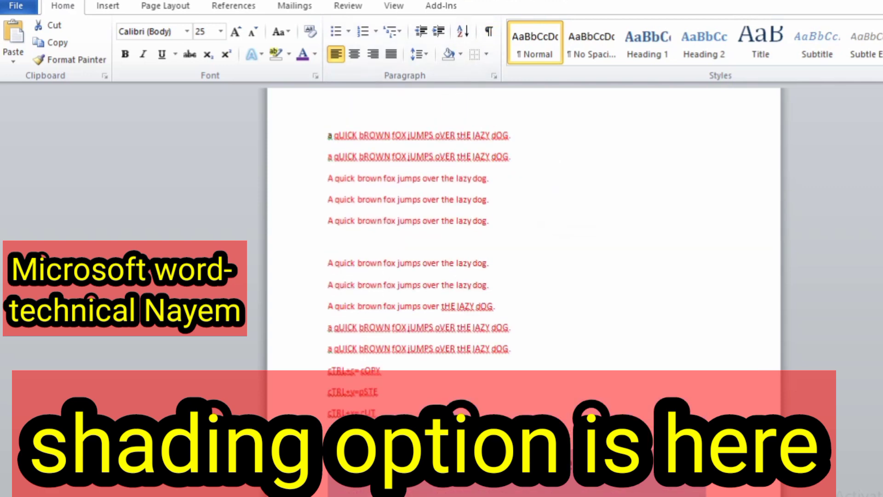
scroll(517, 230, down, 2)
Step: Scroll through the document, then show the File Info page for Document1 with Alt+F
scroll(517, 230, down, 5)
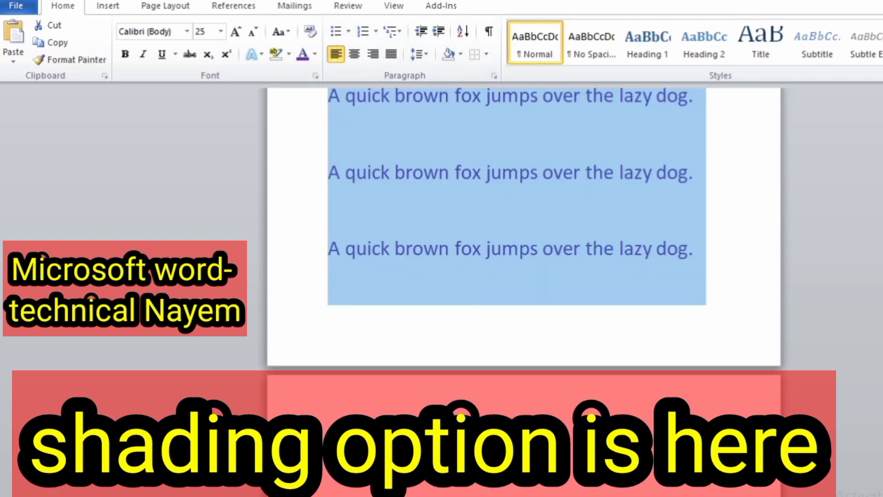
scroll(524, 230, down, 5)
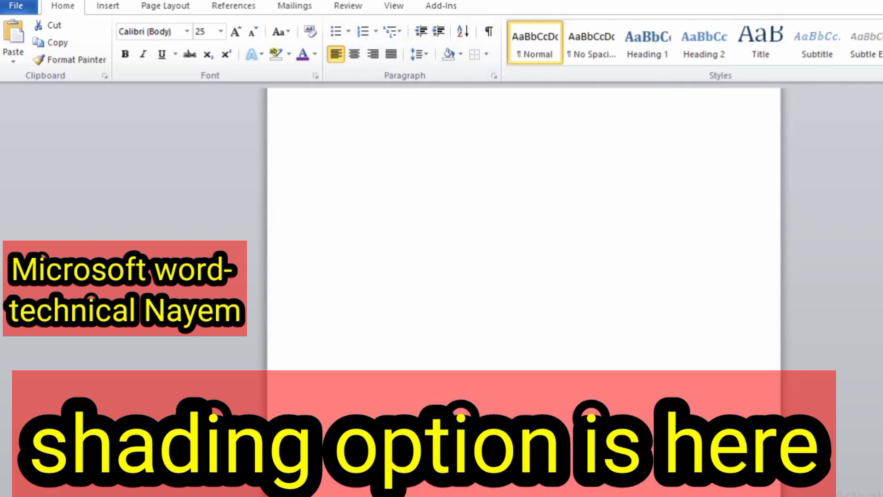
scroll(523, 230, up, 3)
scroll(523, 230, up, 3)
scroll(523, 230, up, 3)
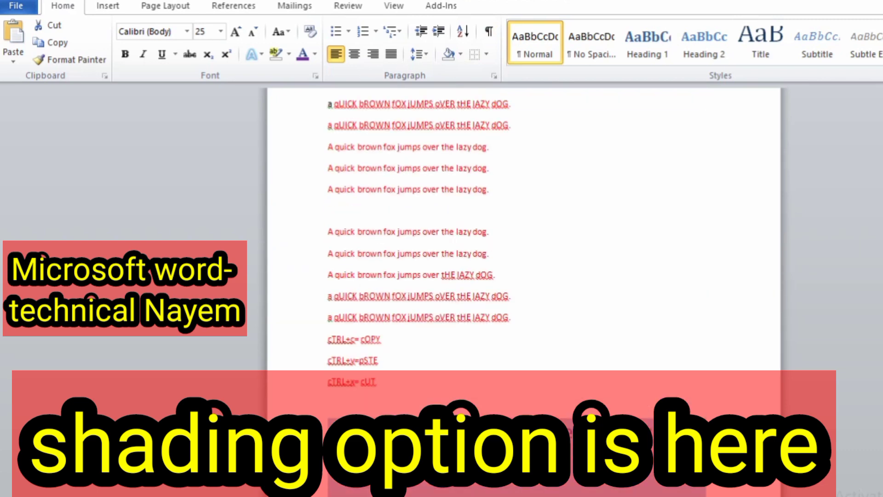
scroll(524, 230, up, 3)
scroll(516, 230, down, 5)
scroll(516, 230, down, 2)
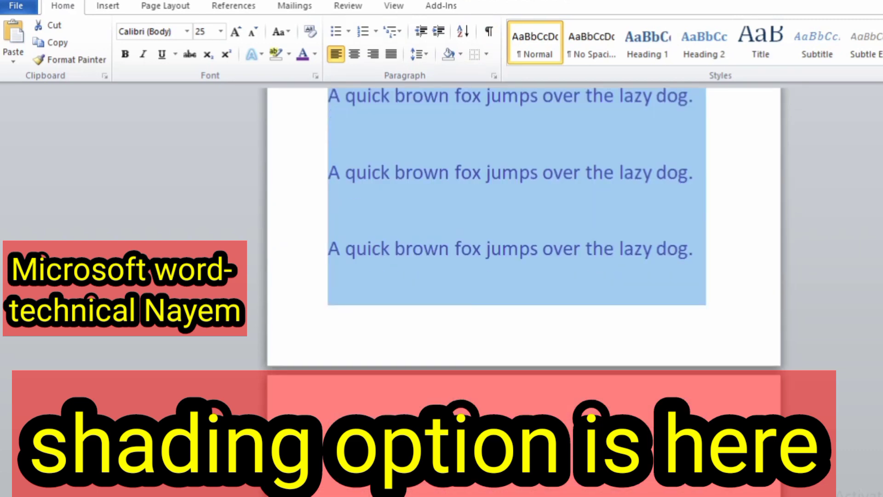
key(alt+f)
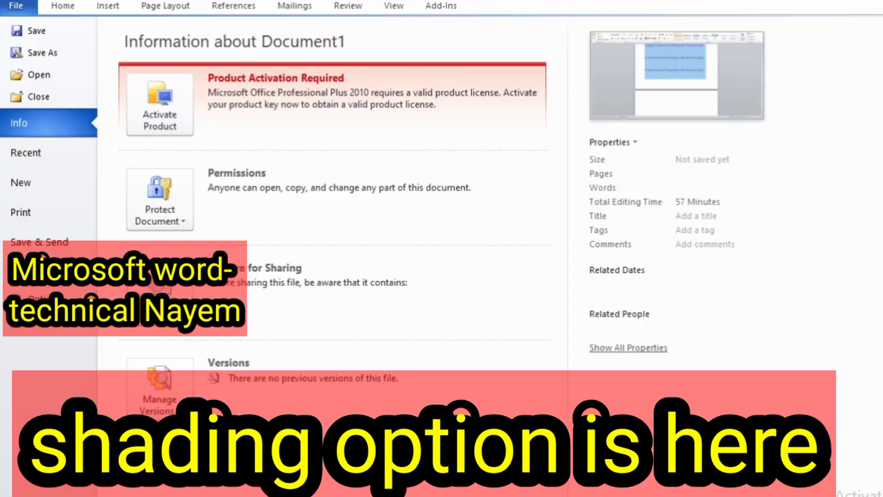